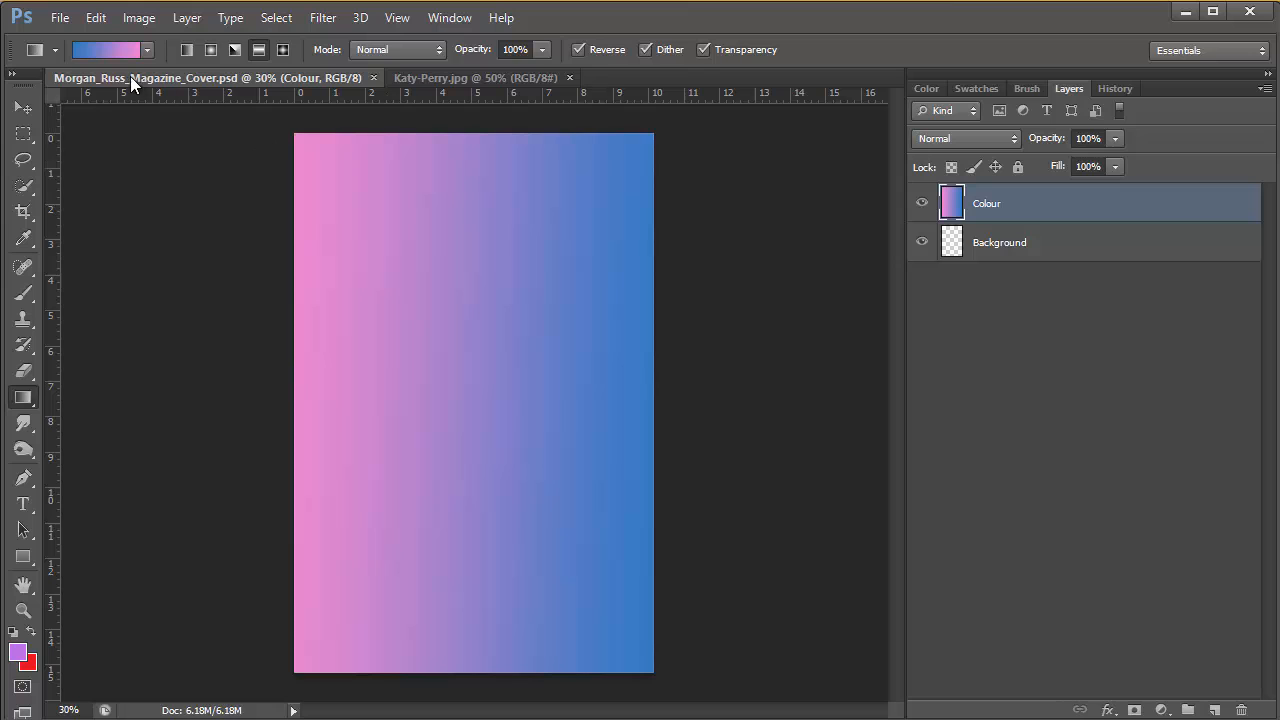
# Switch to the Katy-Perry.jpg document and convert its locked Background into an editable layer with the default settings
pyautogui.click(415, 77)
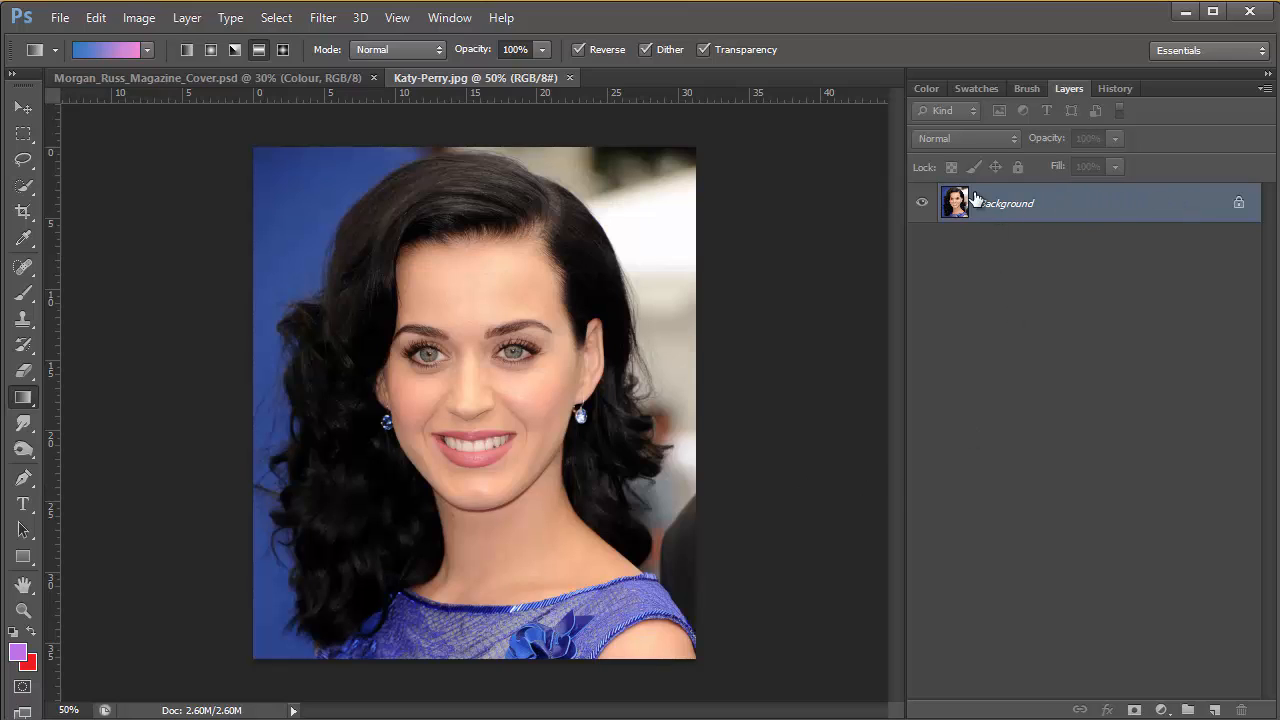
pyautogui.doubleClick(1239, 204)
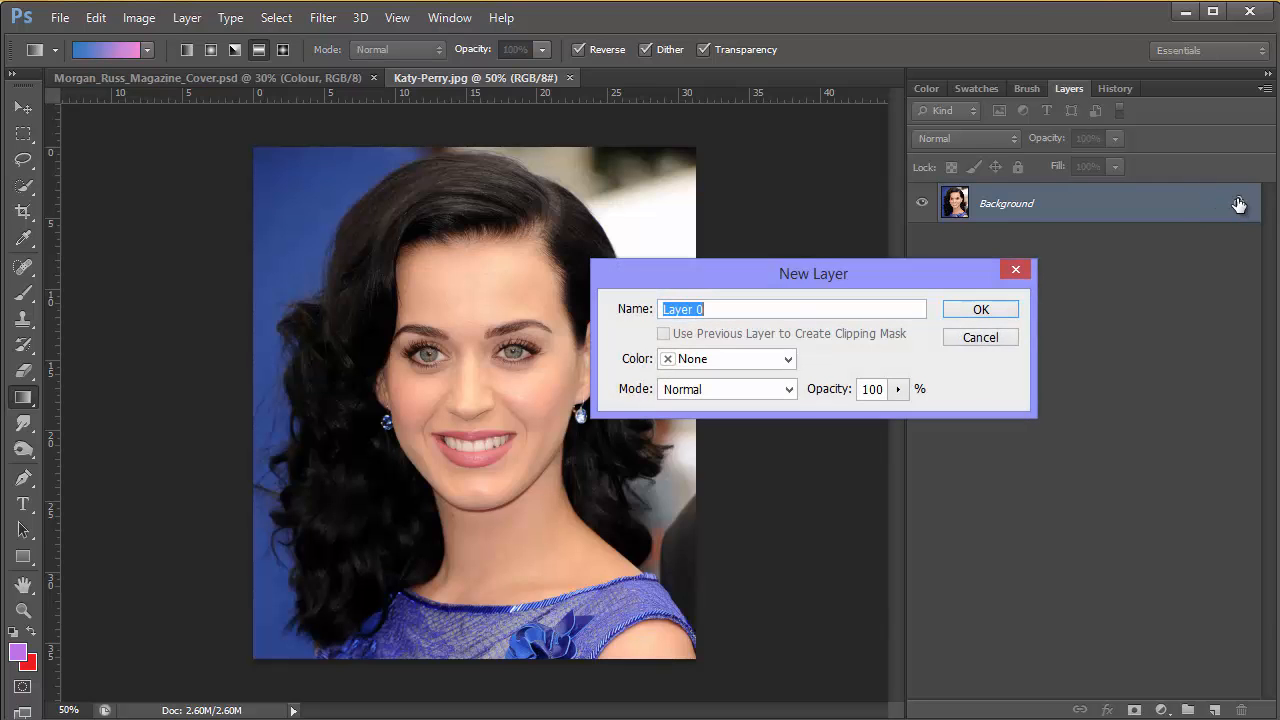
pyautogui.click(980, 311)
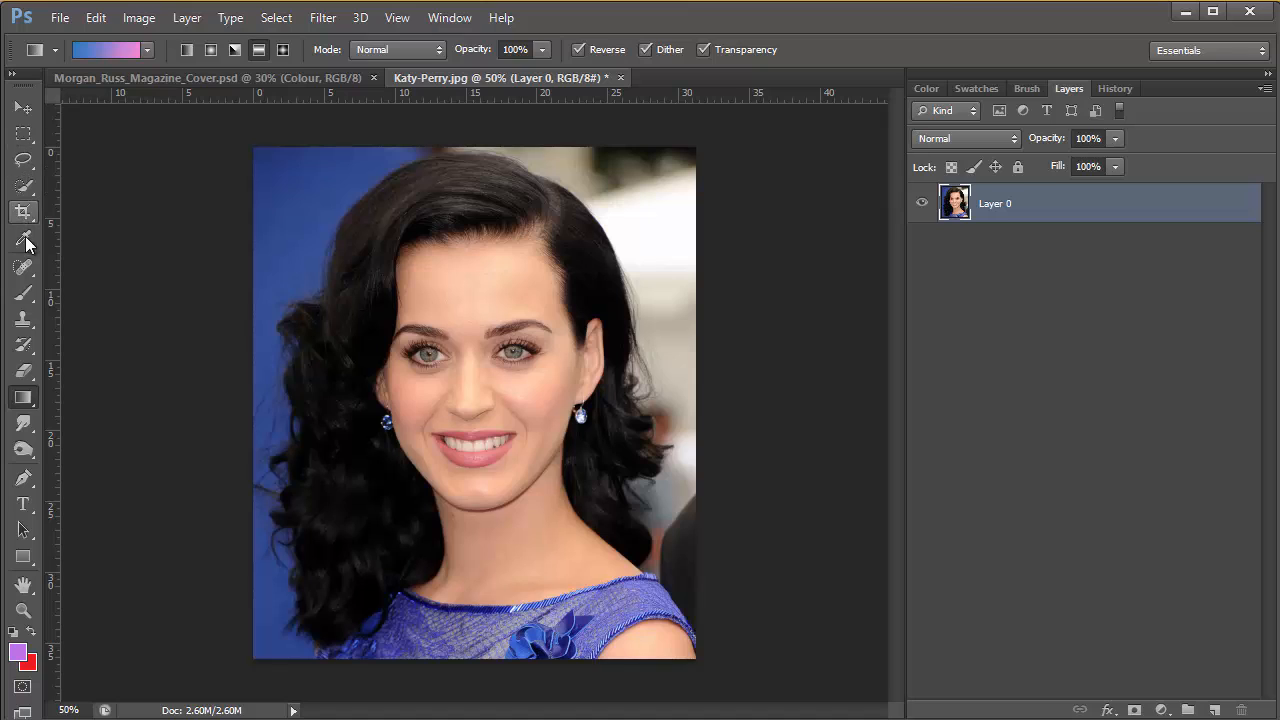
# Erase the background in the photo's upper-right corner with the Eraser at a brush size of 90
pyautogui.click(25, 372)
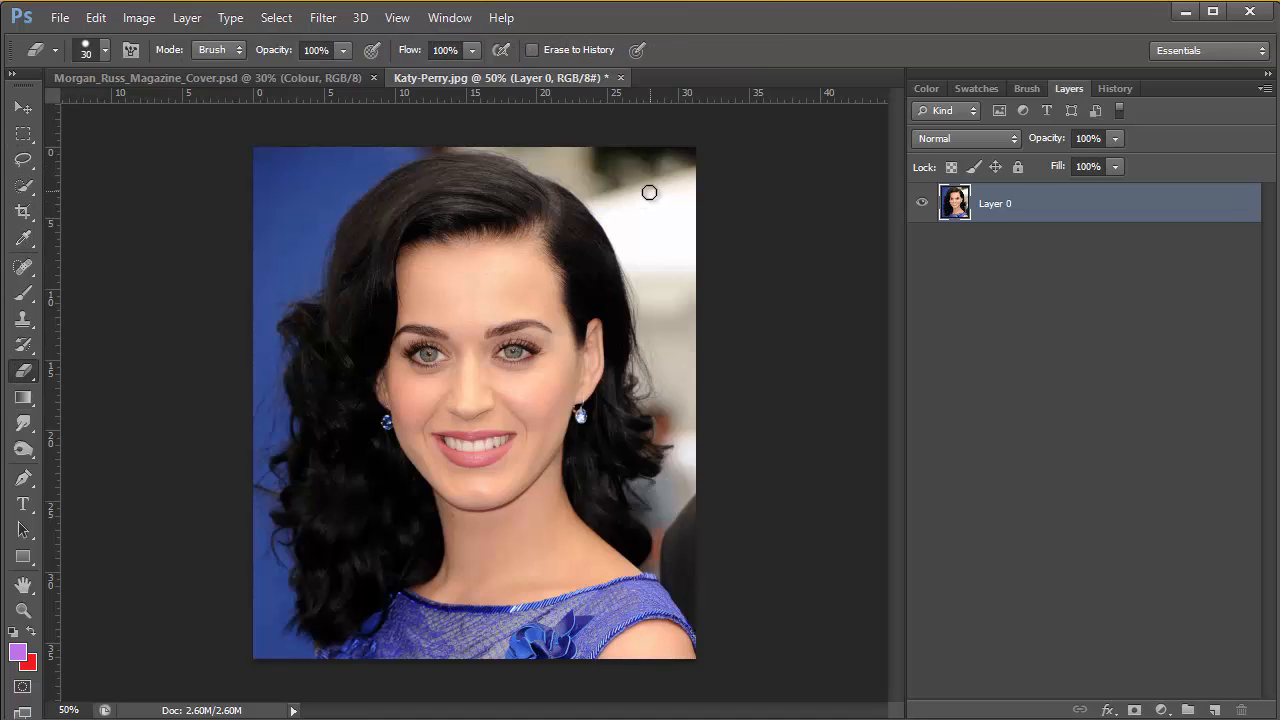
pyautogui.press(']')
pyautogui.press(']')
pyautogui.press(']')
pyautogui.press(']')
pyautogui.press(']')
pyautogui.press(']')
pyautogui.moveTo(669, 191)
pyautogui.mouseDown()
pyautogui.moveTo(671, 149)
pyautogui.moveTo(748, 223)
pyautogui.moveTo(634, 146)
pyautogui.moveTo(742, 303)
pyautogui.mouseUp()
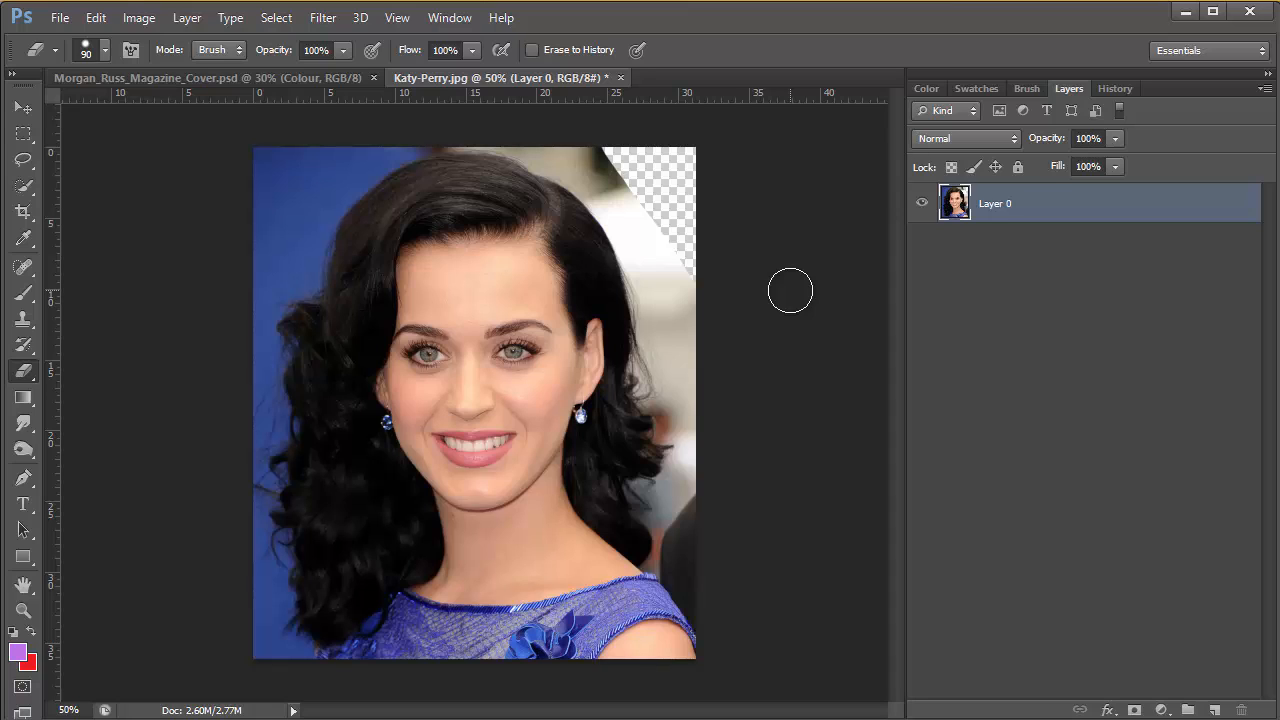
pyautogui.moveTo(623, 171)
pyautogui.mouseDown()
pyautogui.moveTo(600, 143)
pyautogui.moveTo(809, 361)
pyautogui.mouseUp()
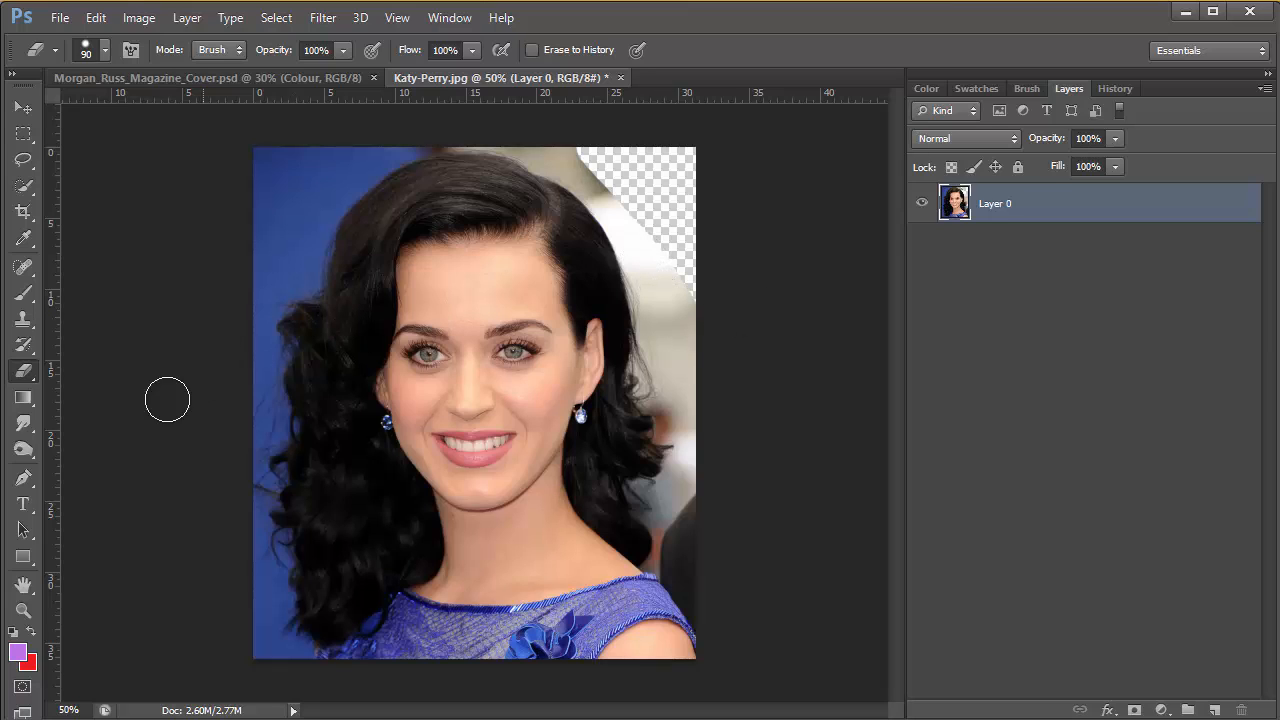
# Examine the face and the hair edge against the blue background at different magnifications
pyautogui.click(24, 611)
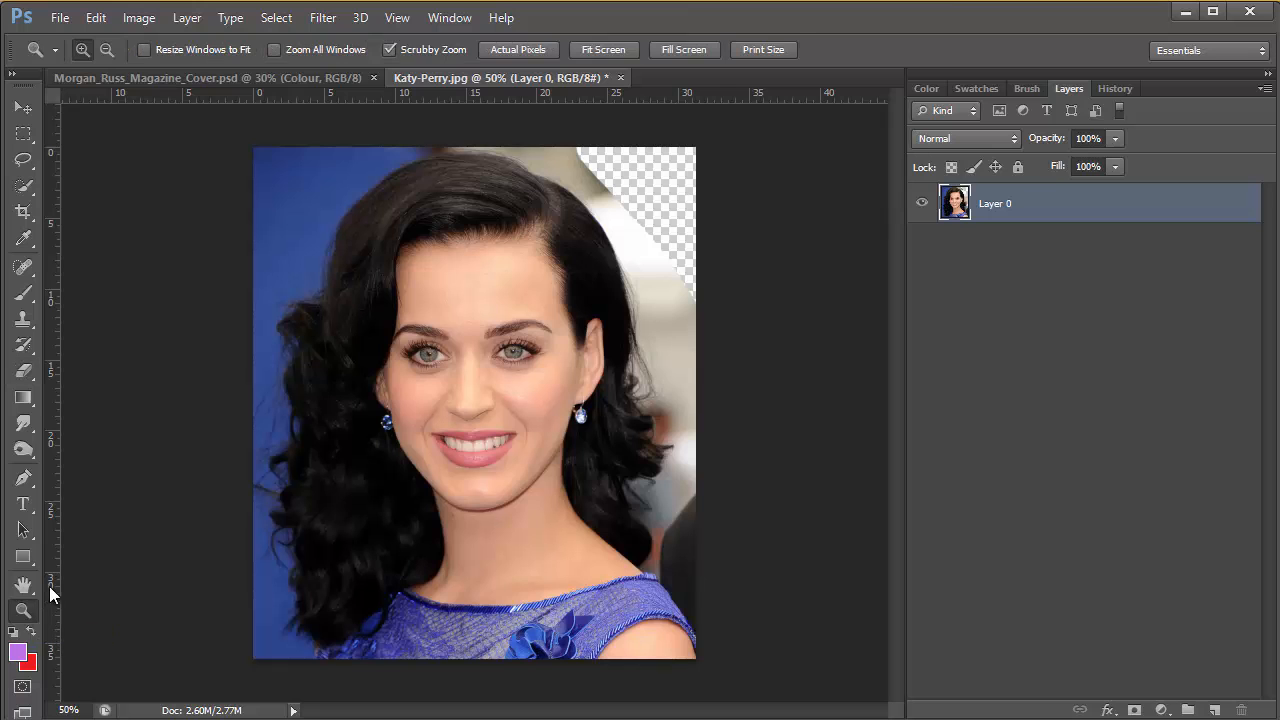
pyautogui.click(413, 355)
pyautogui.click(413, 355)
pyautogui.click(413, 355)
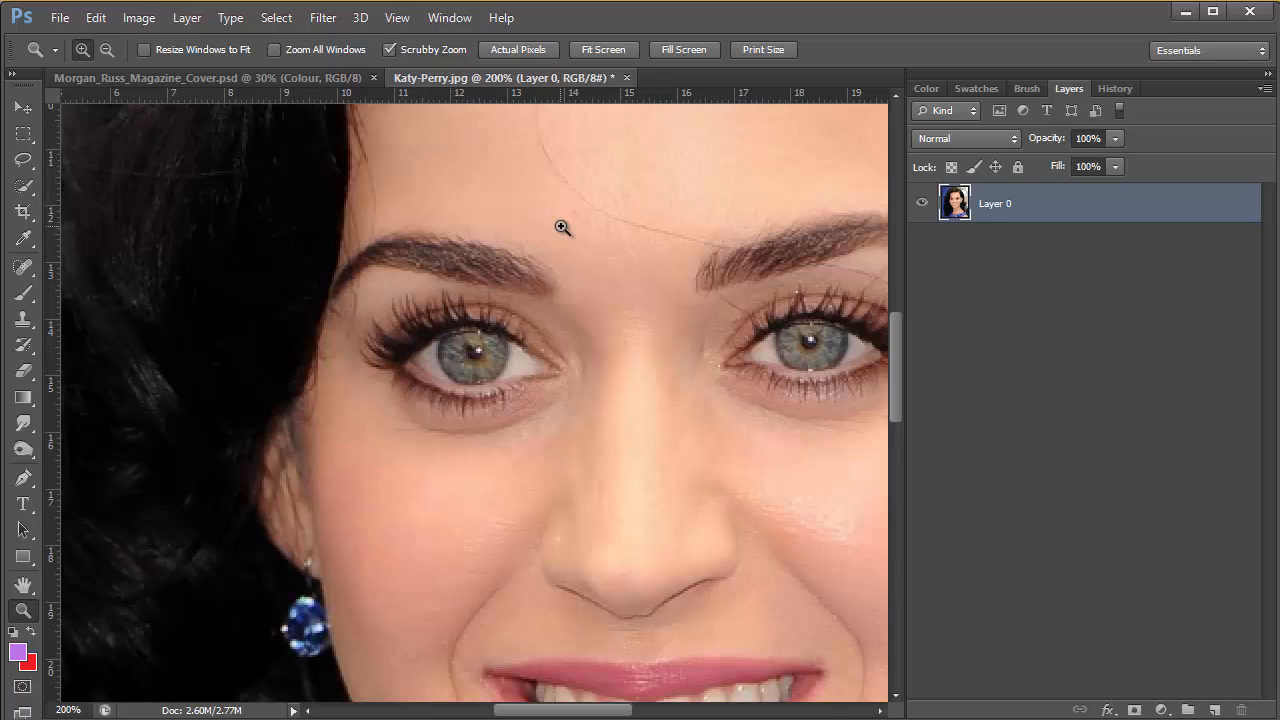
pyautogui.press('alt')
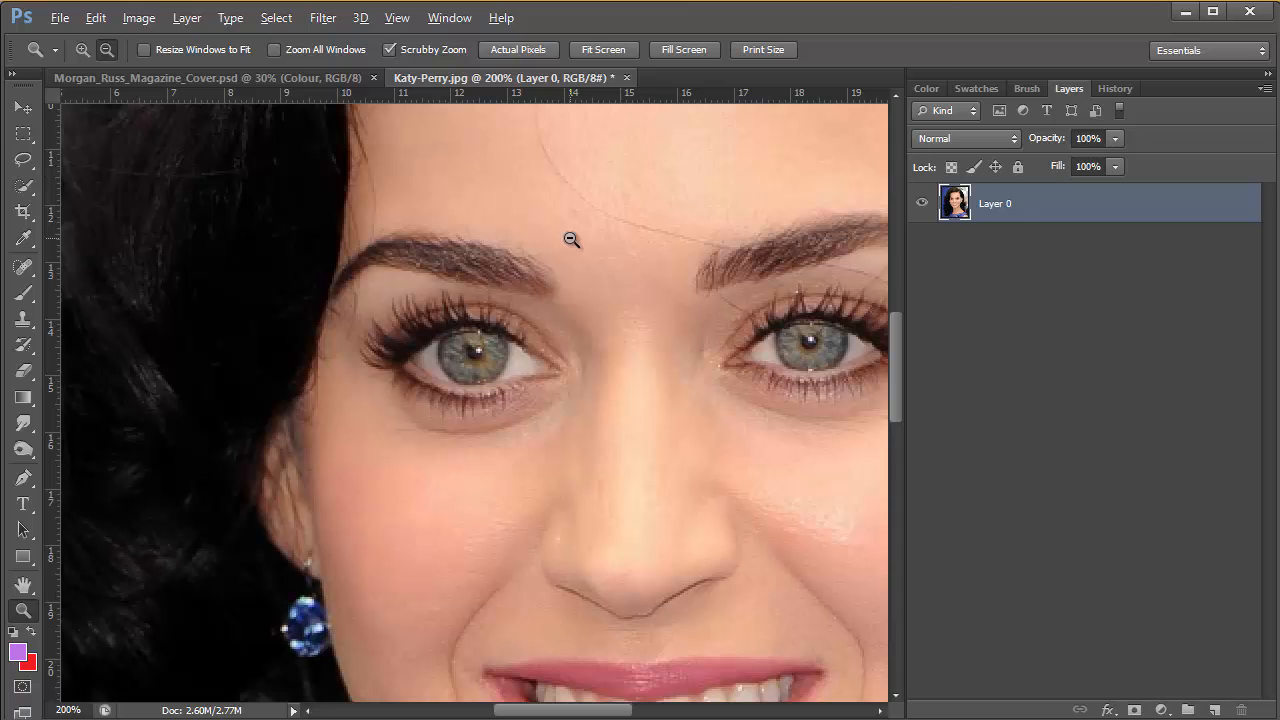
pyautogui.press('alt')
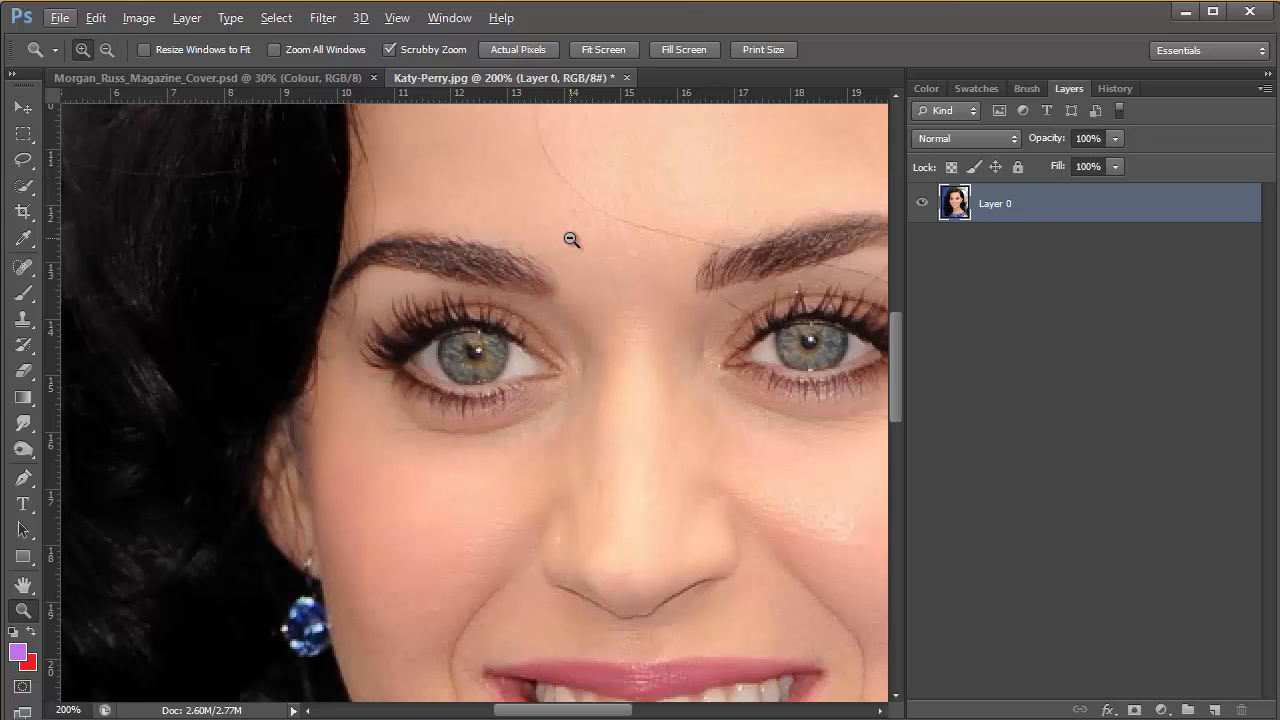
pyautogui.keyDown('alt'); pyautogui.click(571, 239); pyautogui.keyUp('alt')
pyautogui.keyDown('alt'); pyautogui.click(571, 239); pyautogui.keyUp('alt')
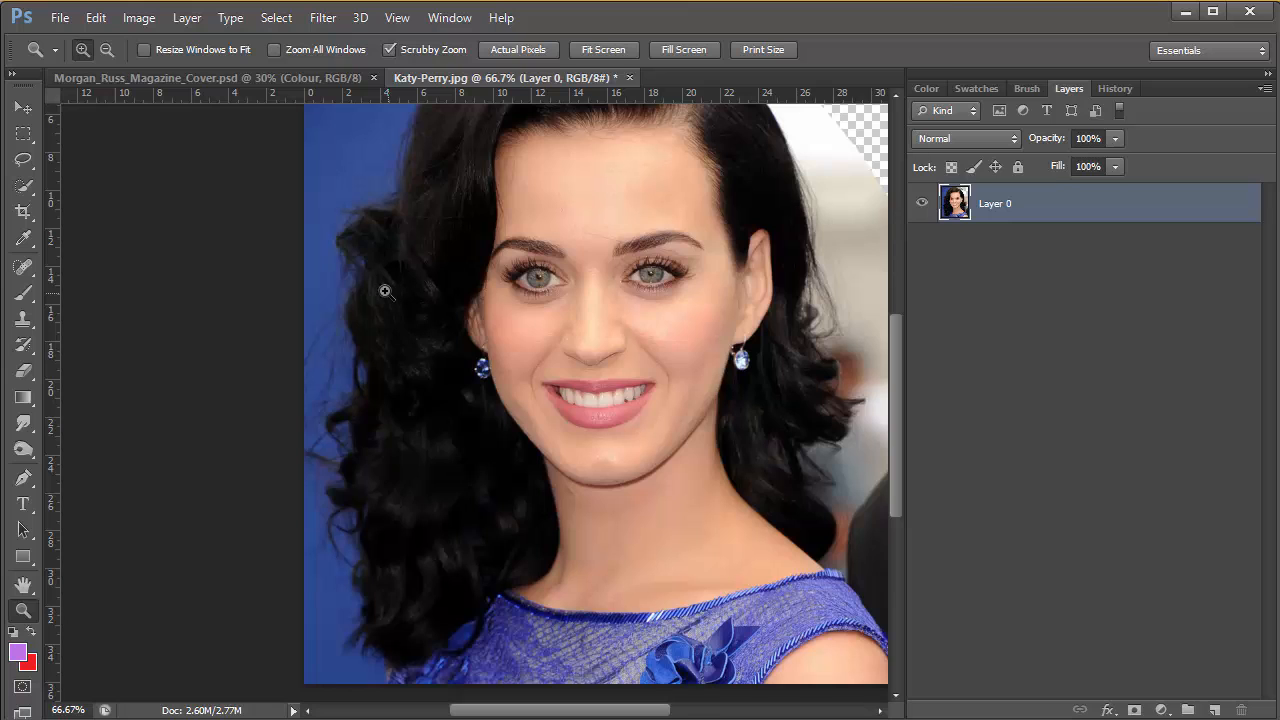
pyautogui.moveTo(366, 251); pyautogui.dragTo(393, 463)
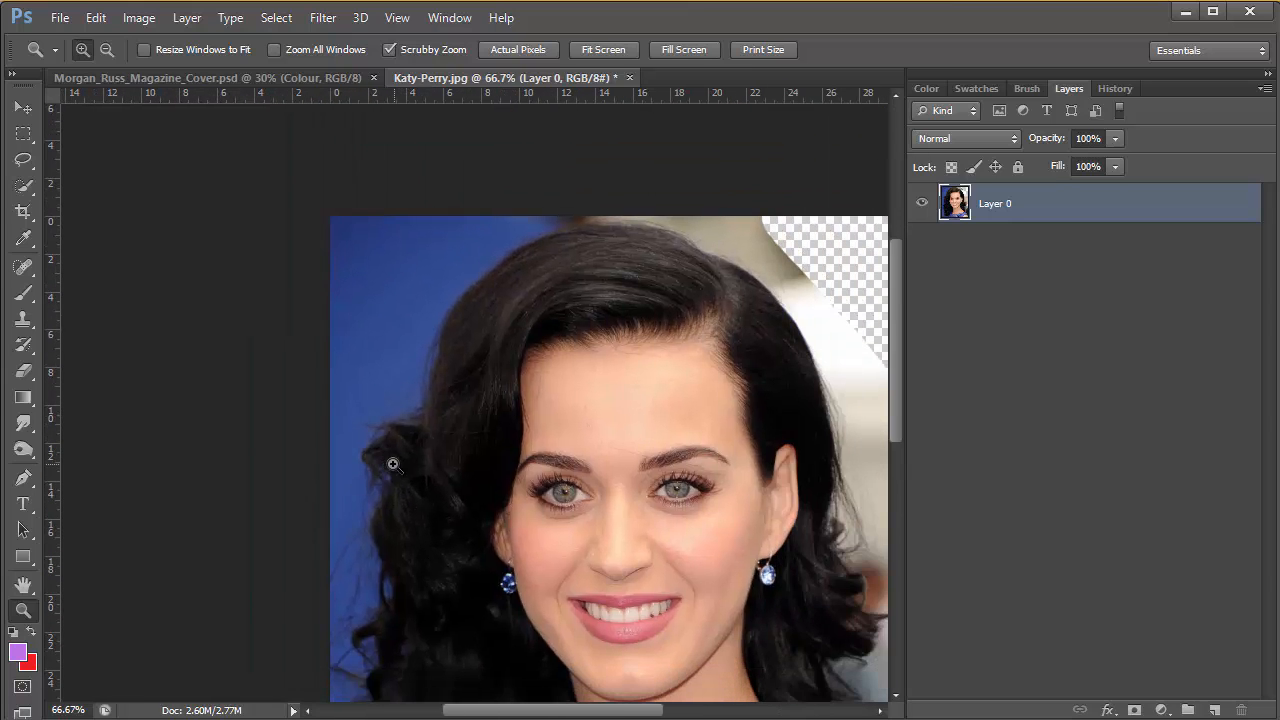
pyautogui.click(414, 293)
pyautogui.click(414, 293)
pyautogui.click(457, 306)
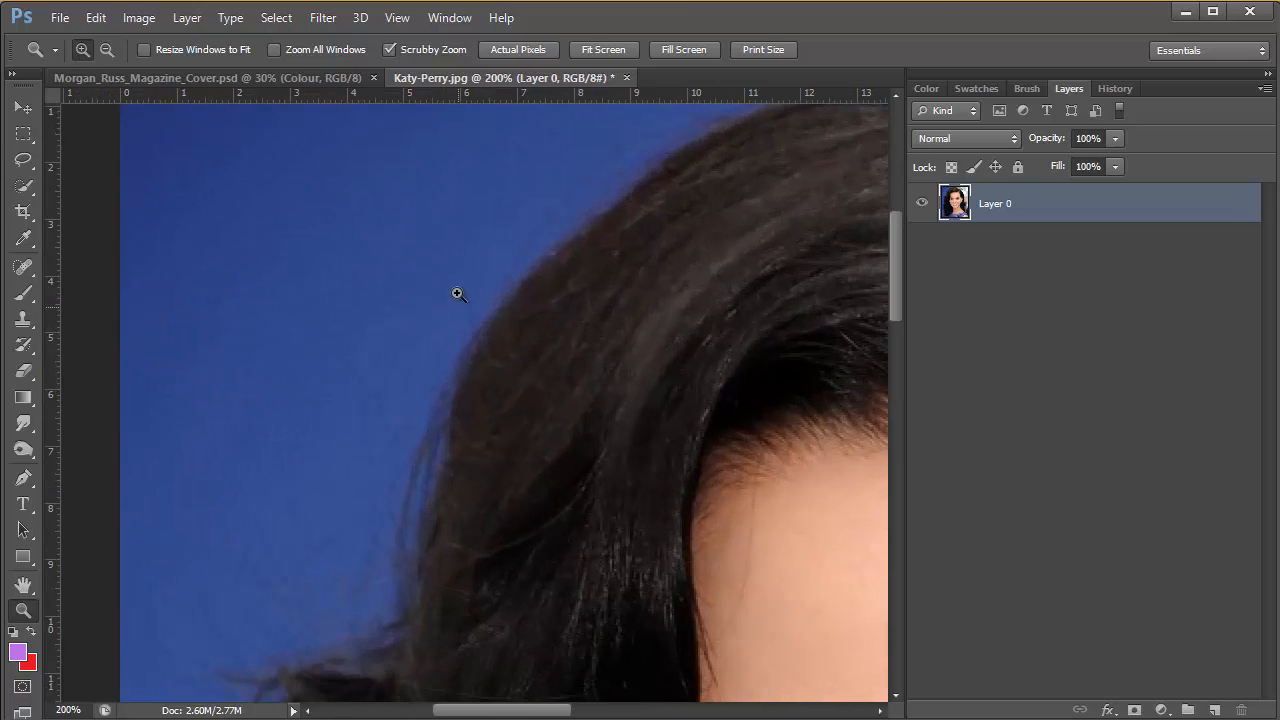
pyautogui.moveTo(474, 309); pyautogui.dragTo(437, 349)
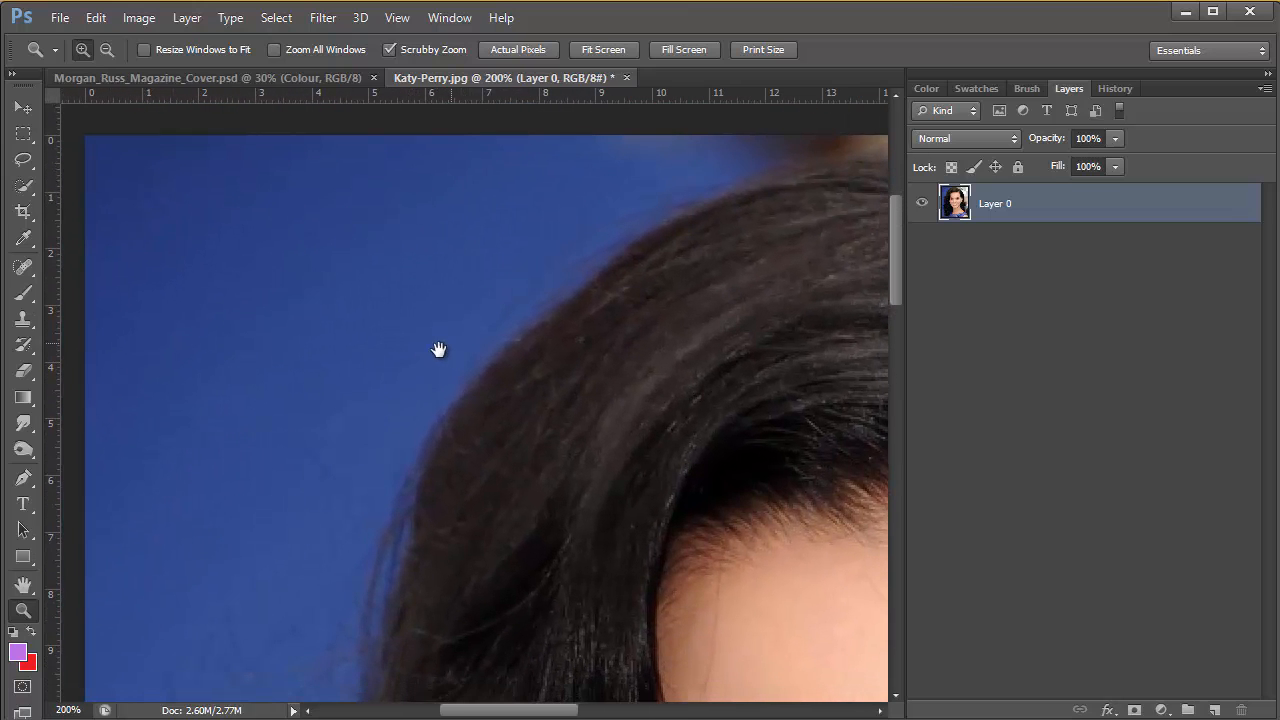
pyautogui.keyDown('alt'); pyautogui.click(443, 376); pyautogui.keyUp('alt')
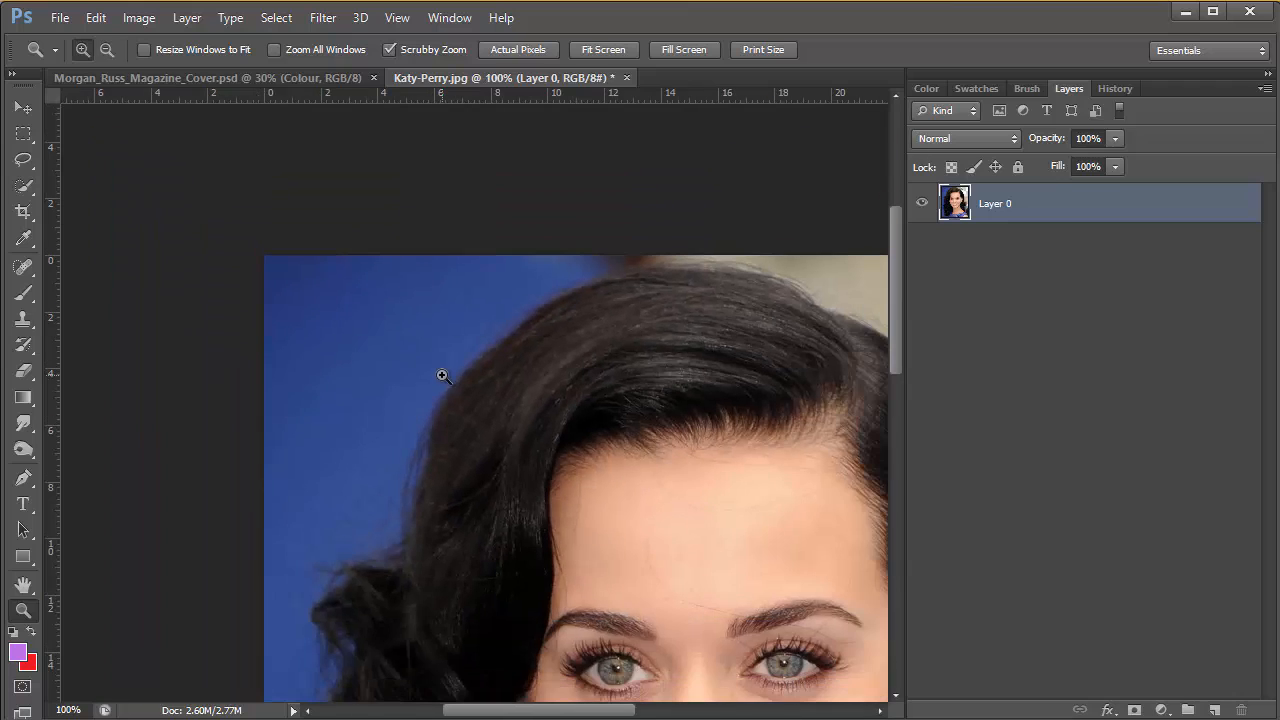
# Select the blue background in the photo's upper-left corner with Quick Selection, up to the hair edge, and delete it
pyautogui.click(25, 188)
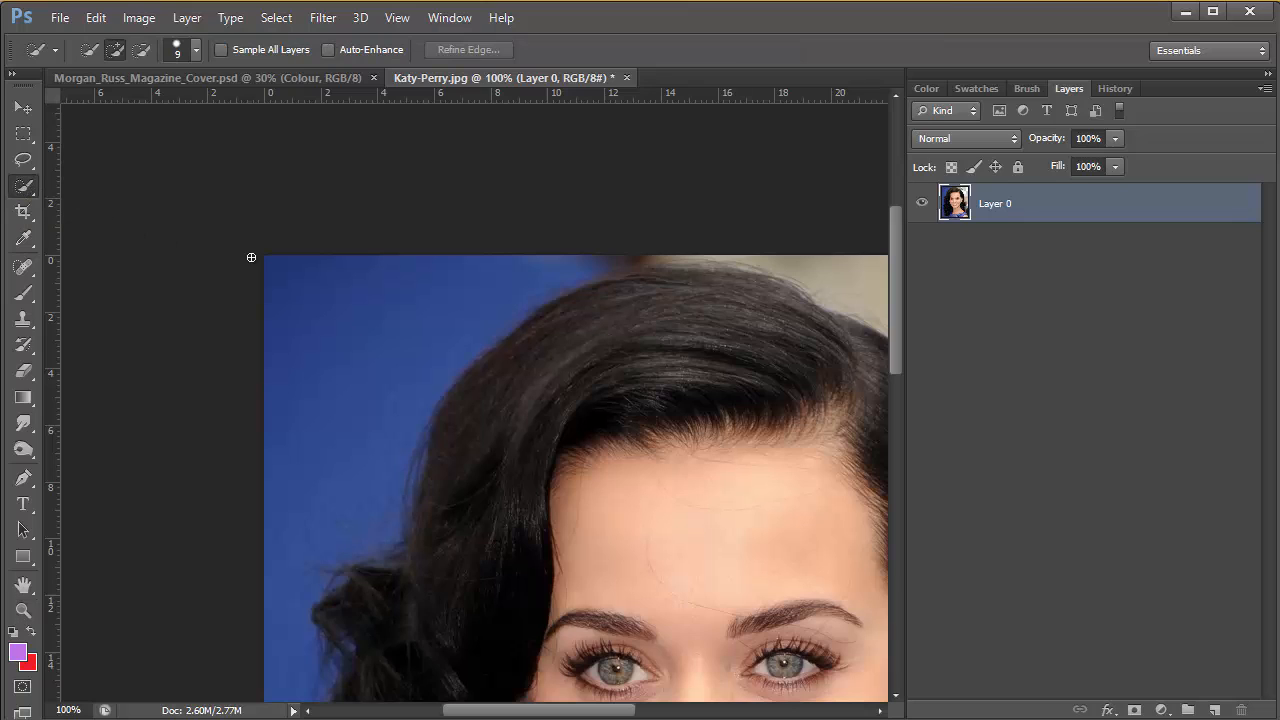
pyautogui.moveTo(415, 276)
pyautogui.mouseDown()
pyautogui.moveTo(333, 355)
pyautogui.moveTo(369, 414)
pyautogui.moveTo(340, 500)
pyautogui.mouseUp()
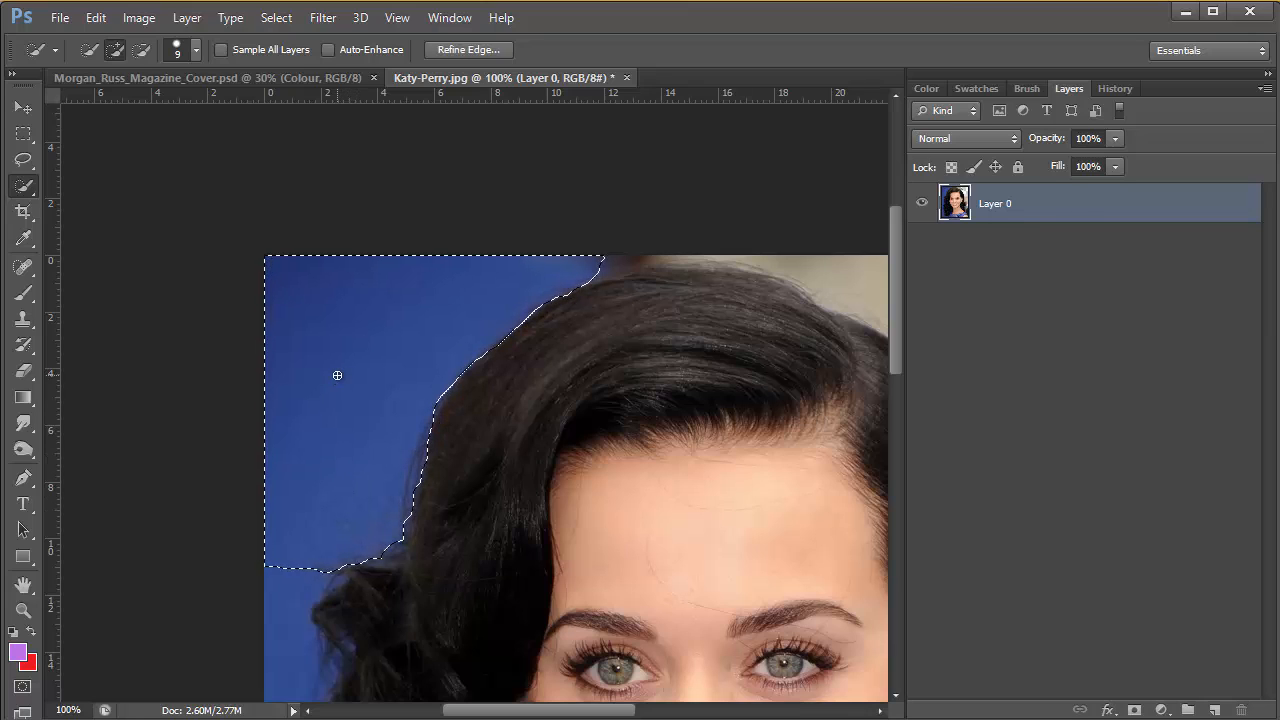
pyautogui.press('Delete')
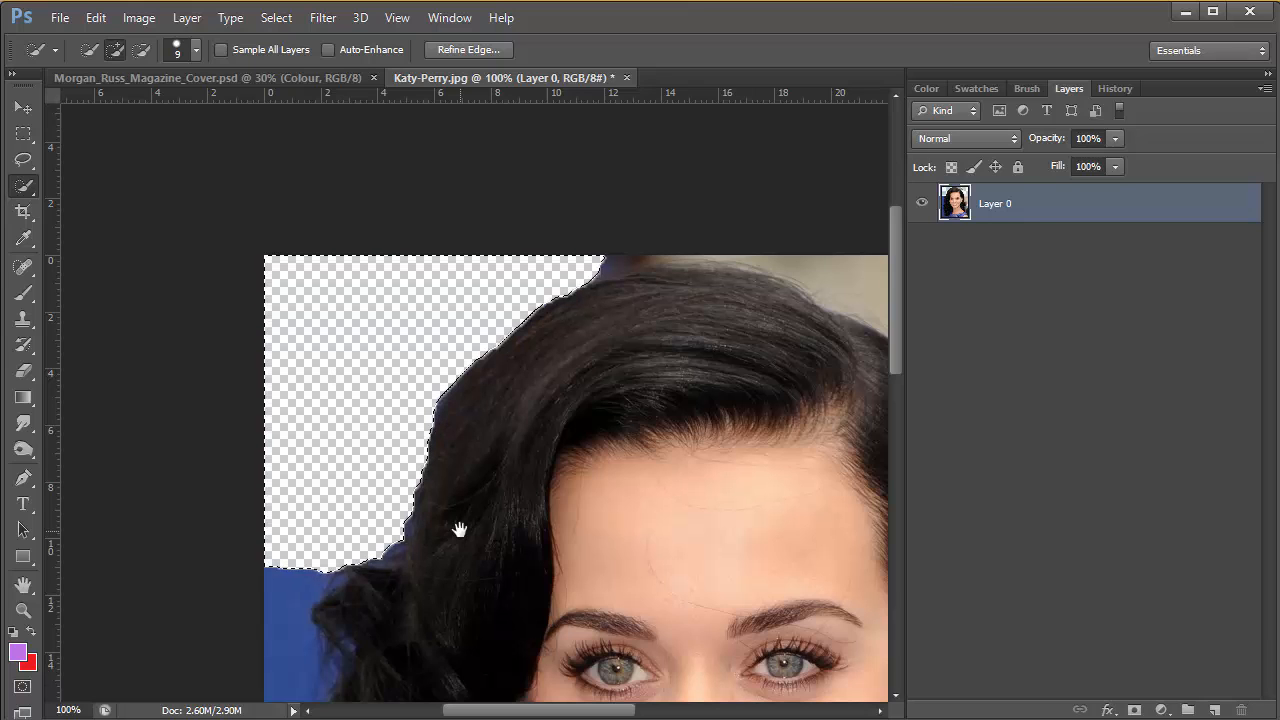
# Quick-select the blue strip beside the curls below the cleared area, delete it and clear the selection
pyautogui.moveTo(506, 444); pyautogui.dragTo(643, 150)
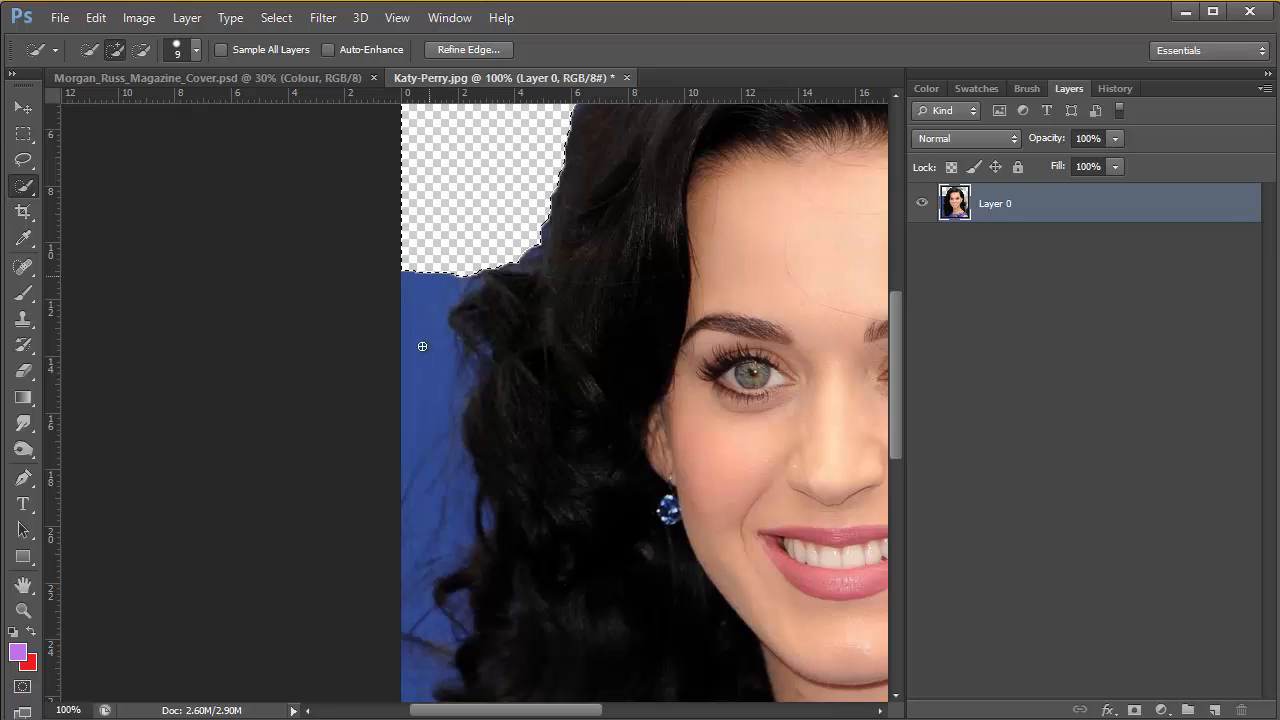
pyautogui.moveTo(420, 352)
pyautogui.mouseDown()
pyautogui.moveTo(453, 520)
pyautogui.moveTo(443, 509)
pyautogui.mouseUp()
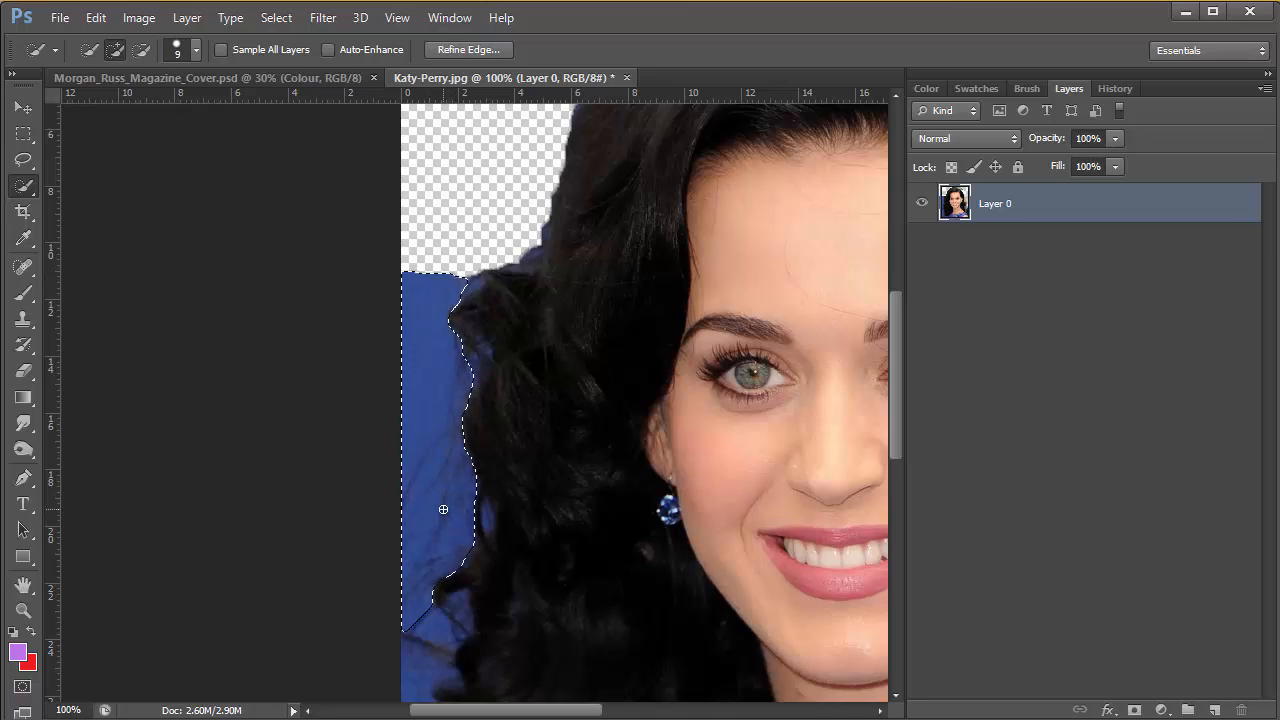
pyautogui.press('Delete')
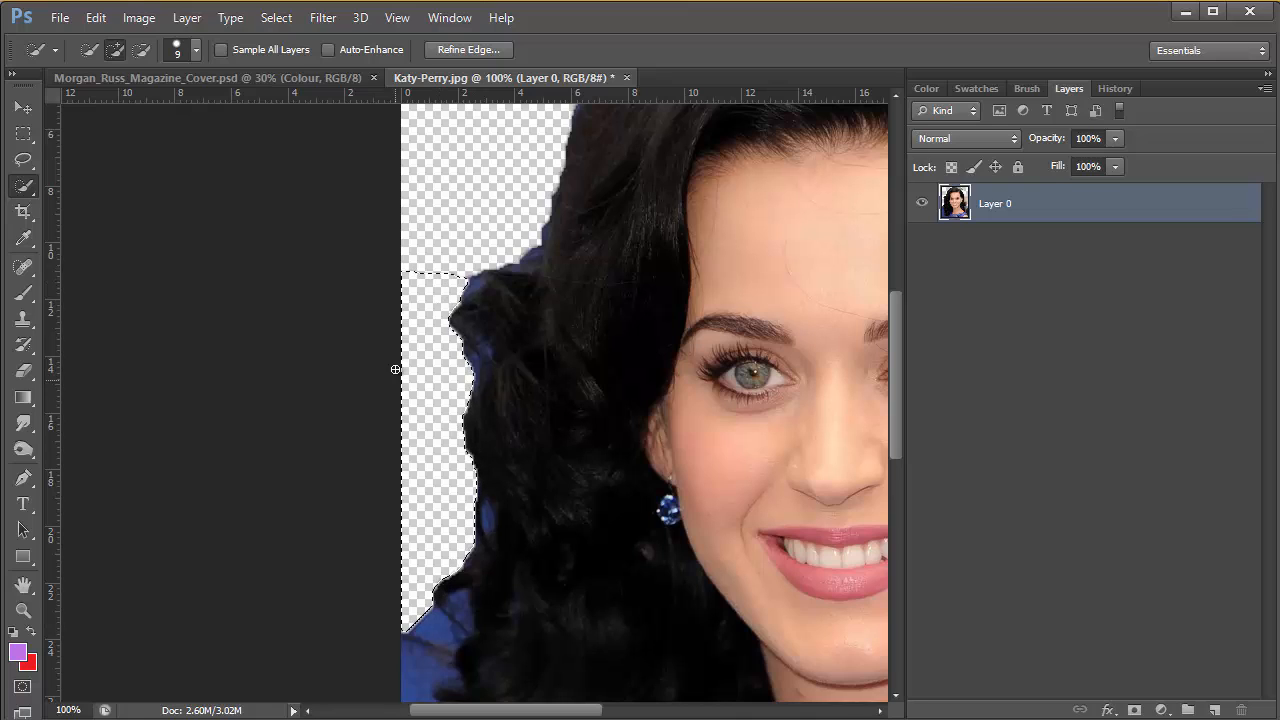
pyautogui.hotkey('ctrl', 'd')
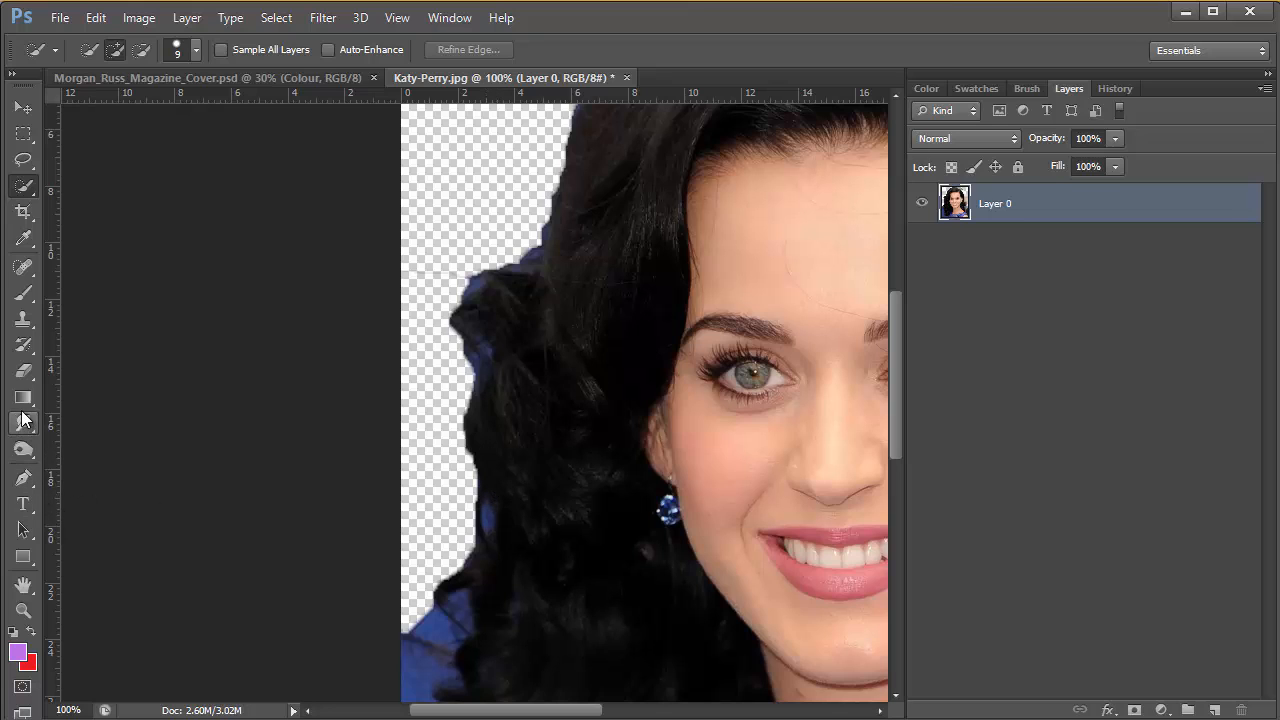
# Erase the middle of the small blue gap inside the left-hand curls at 600% zoom, using an Eraser brush size of 8
pyautogui.click(23, 610)
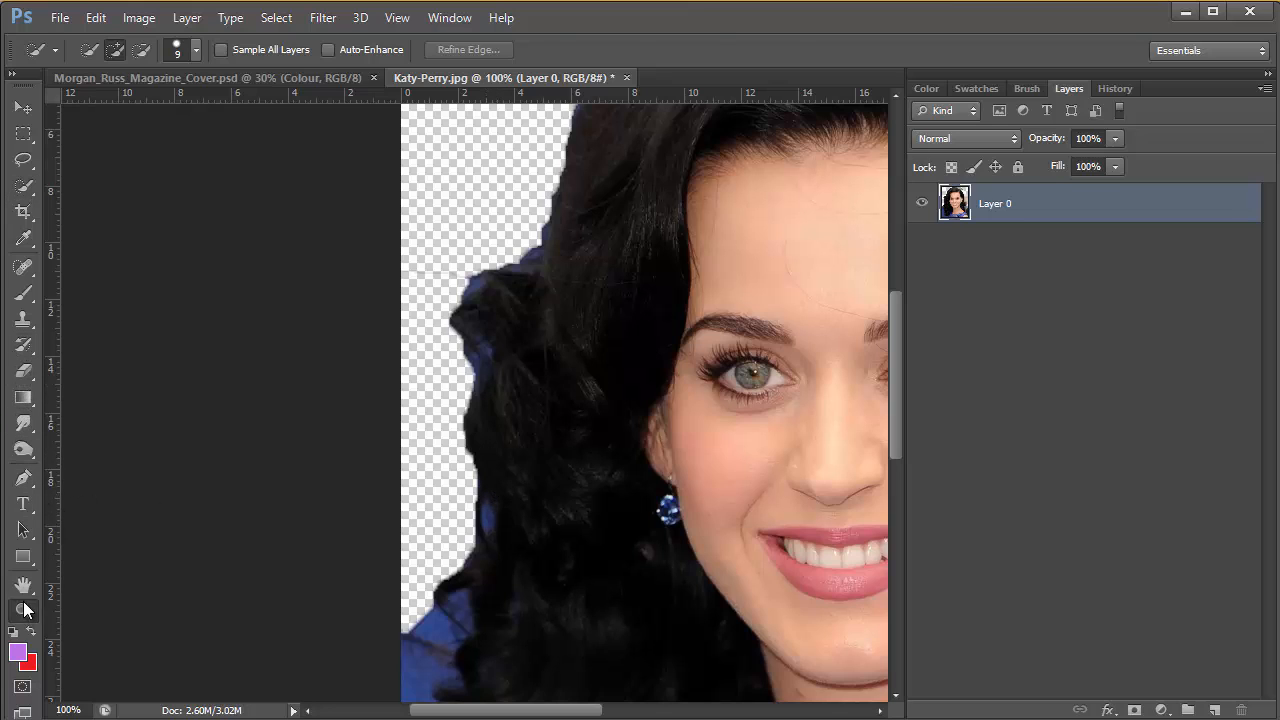
pyautogui.click(509, 520)
pyautogui.click(488, 514)
pyautogui.click(462, 507)
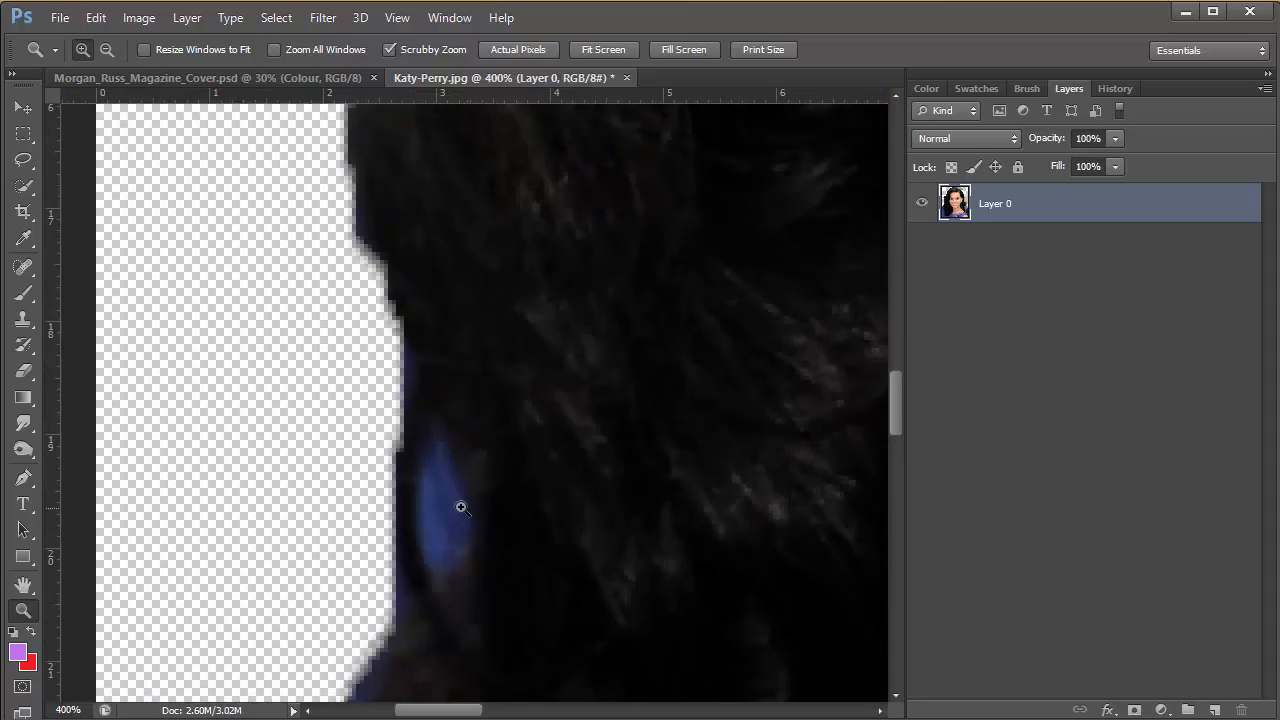
pyautogui.click(457, 506)
pyautogui.click(457, 508)
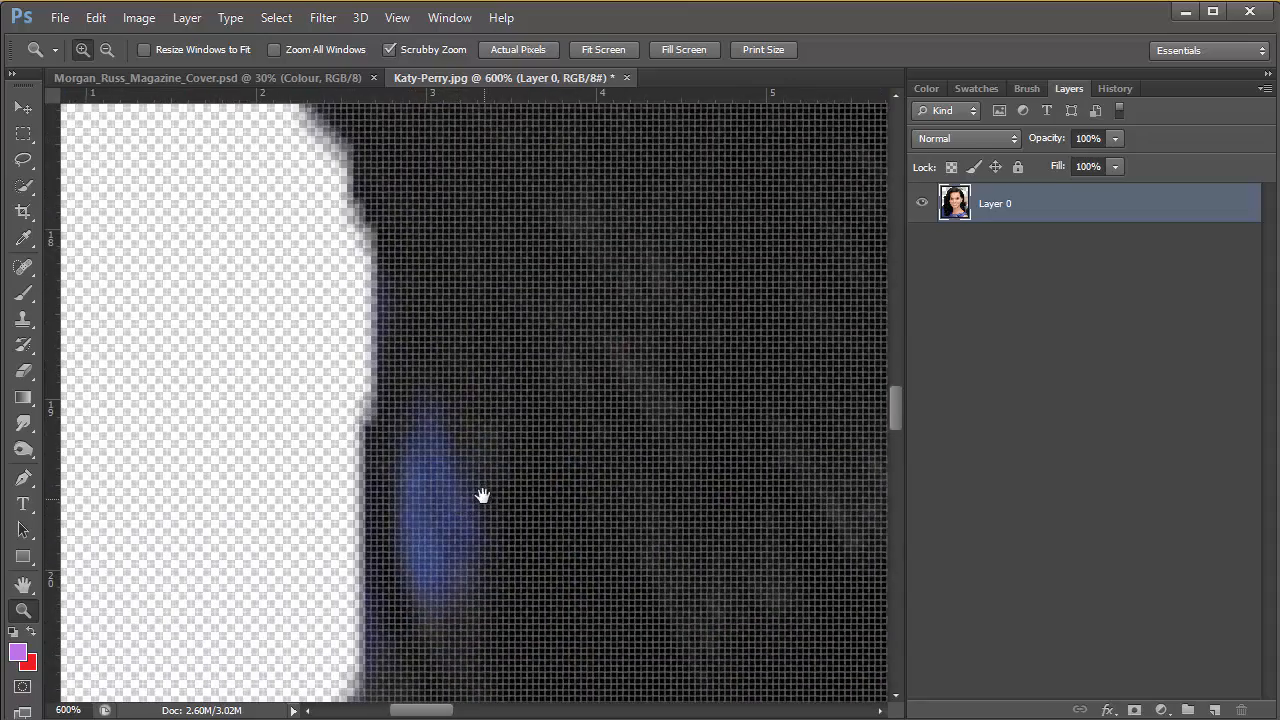
pyautogui.moveTo(480, 494); pyautogui.dragTo(527, 306)
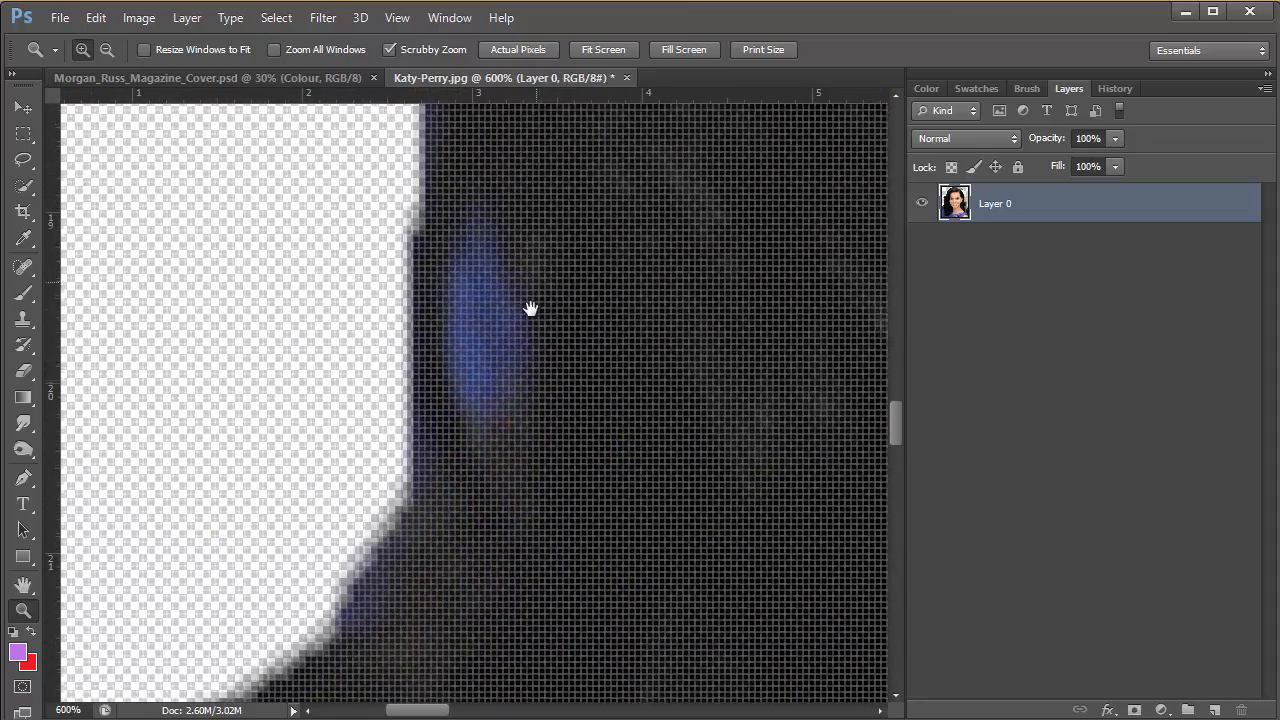
pyautogui.click(24, 372)
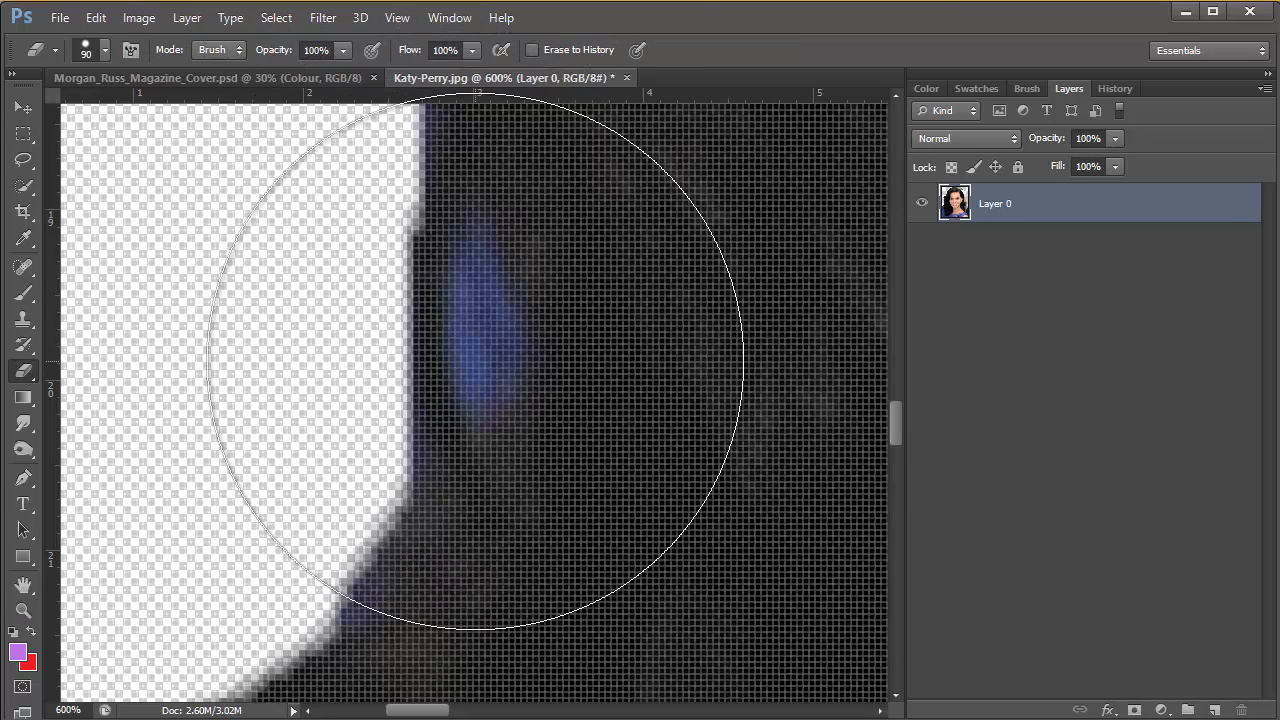
pyautogui.press('[')
pyautogui.press('[')
pyautogui.press('[')
pyautogui.press('[')
pyautogui.press('[')
pyautogui.press('[')
pyautogui.press('[')
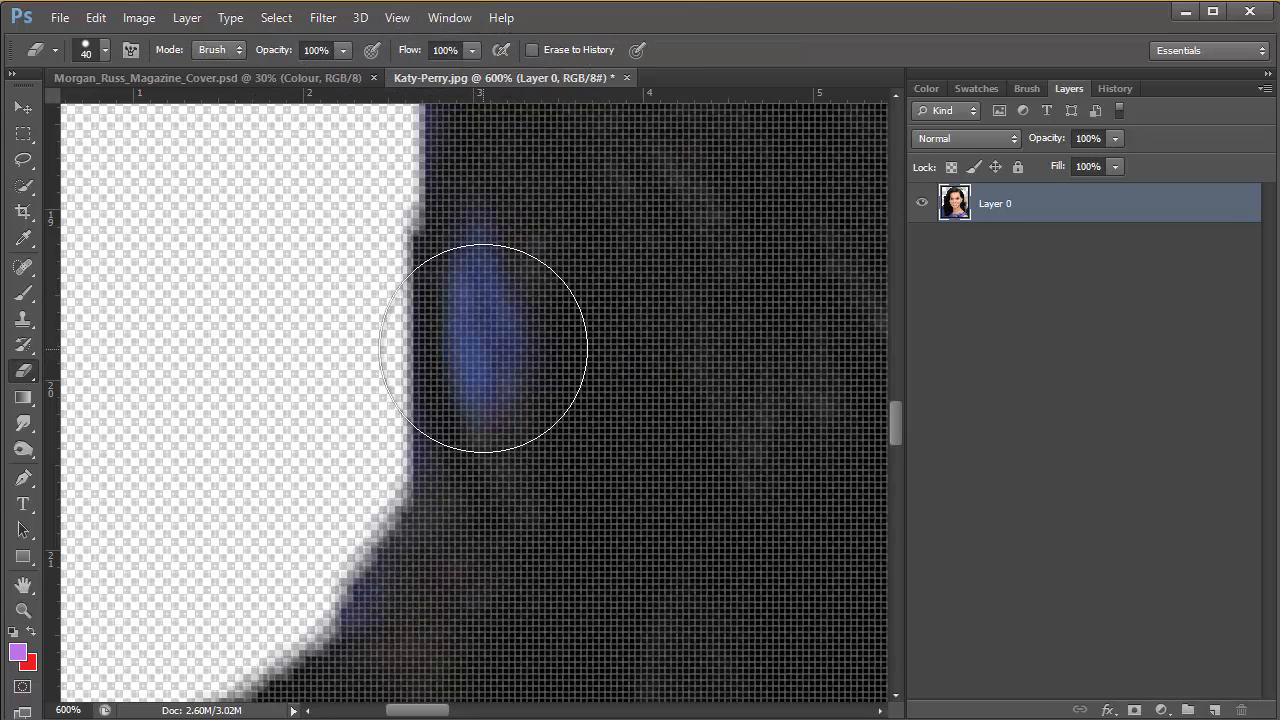
pyautogui.press('[')
pyautogui.press('[')
pyautogui.press('[')
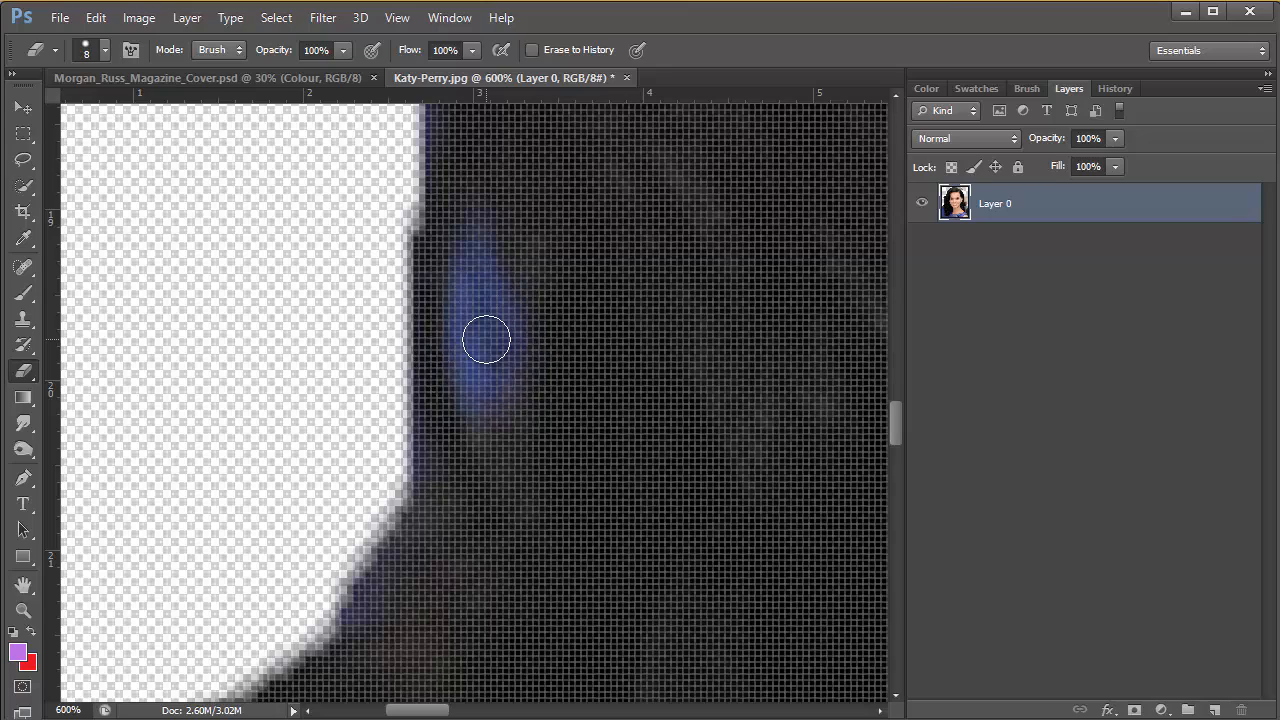
pyautogui.moveTo(482, 347); pyautogui.dragTo(490, 352)
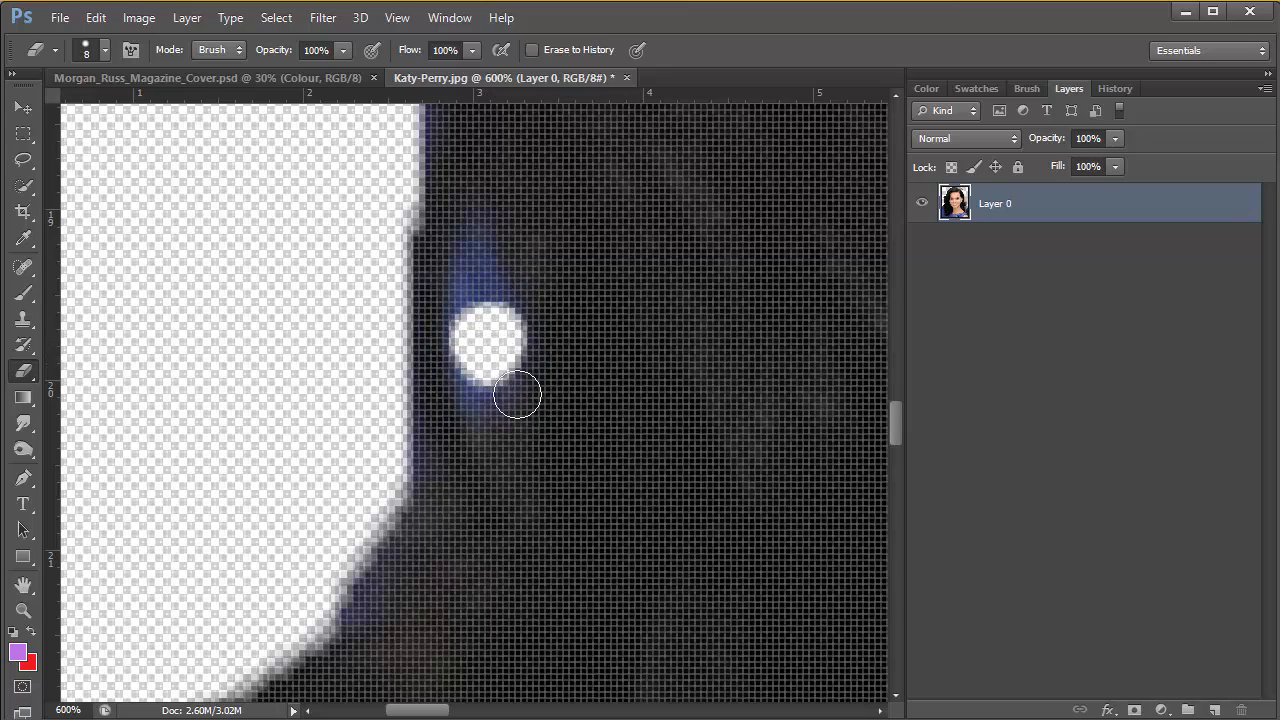
# Lasso the whole small blue gap in the hair, delete its contents, clear the selection and return to 100% zoom
pyautogui.click(23, 161)
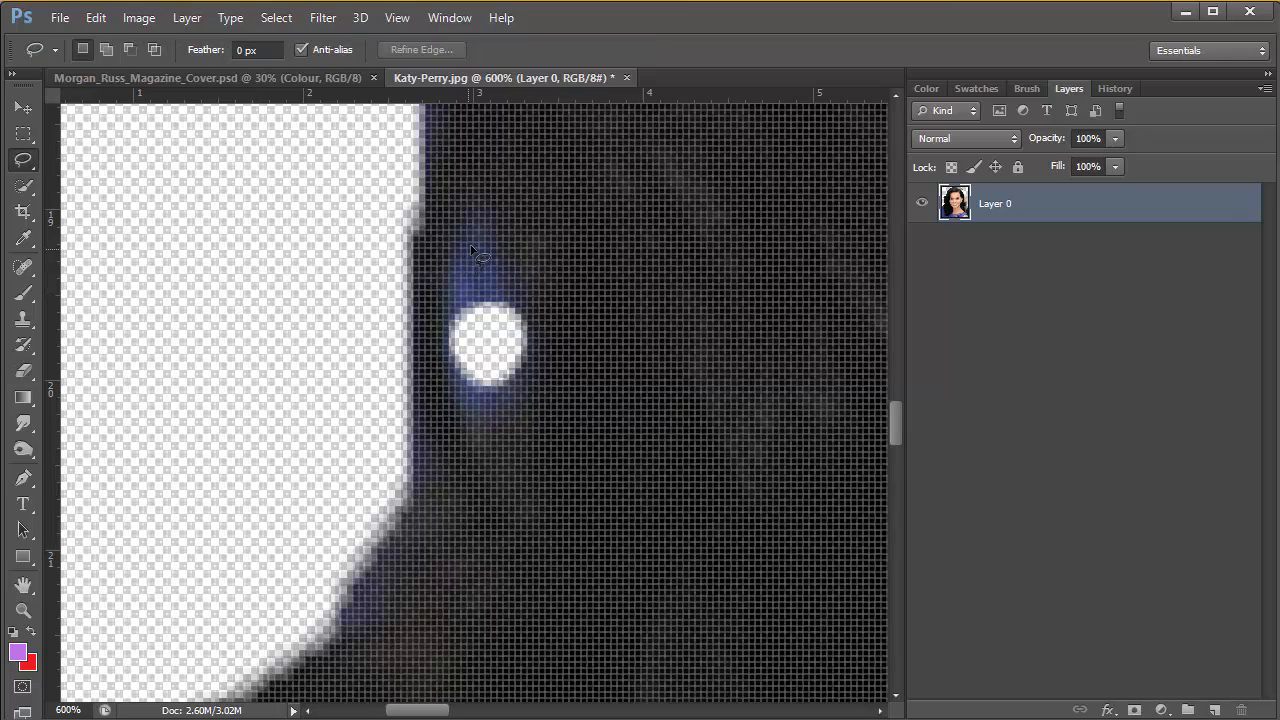
pyautogui.moveTo(491, 229)
pyautogui.mouseDown()
pyautogui.moveTo(532, 355)
pyautogui.moveTo(503, 398)
pyautogui.moveTo(470, 416)
pyautogui.moveTo(445, 357)
pyautogui.moveTo(444, 292)
pyautogui.moveTo(447, 260)
pyautogui.moveTo(490, 229)
pyautogui.mouseUp()
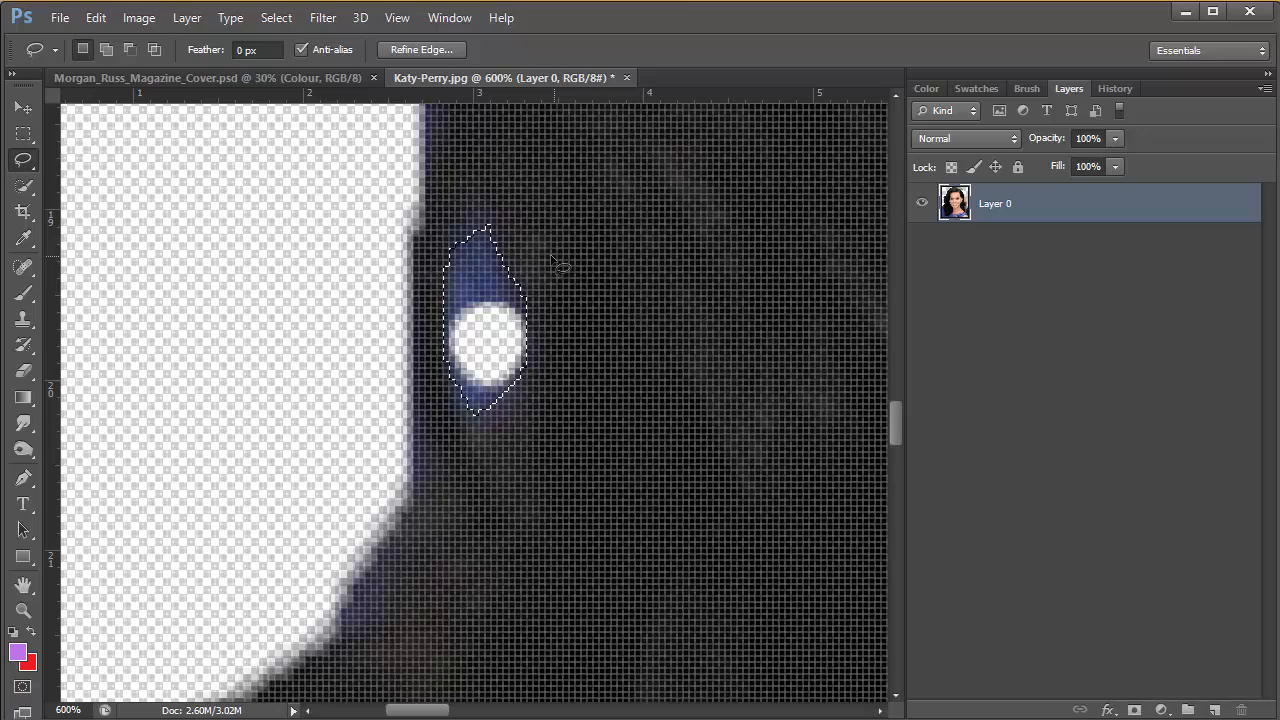
pyautogui.press('Delete')
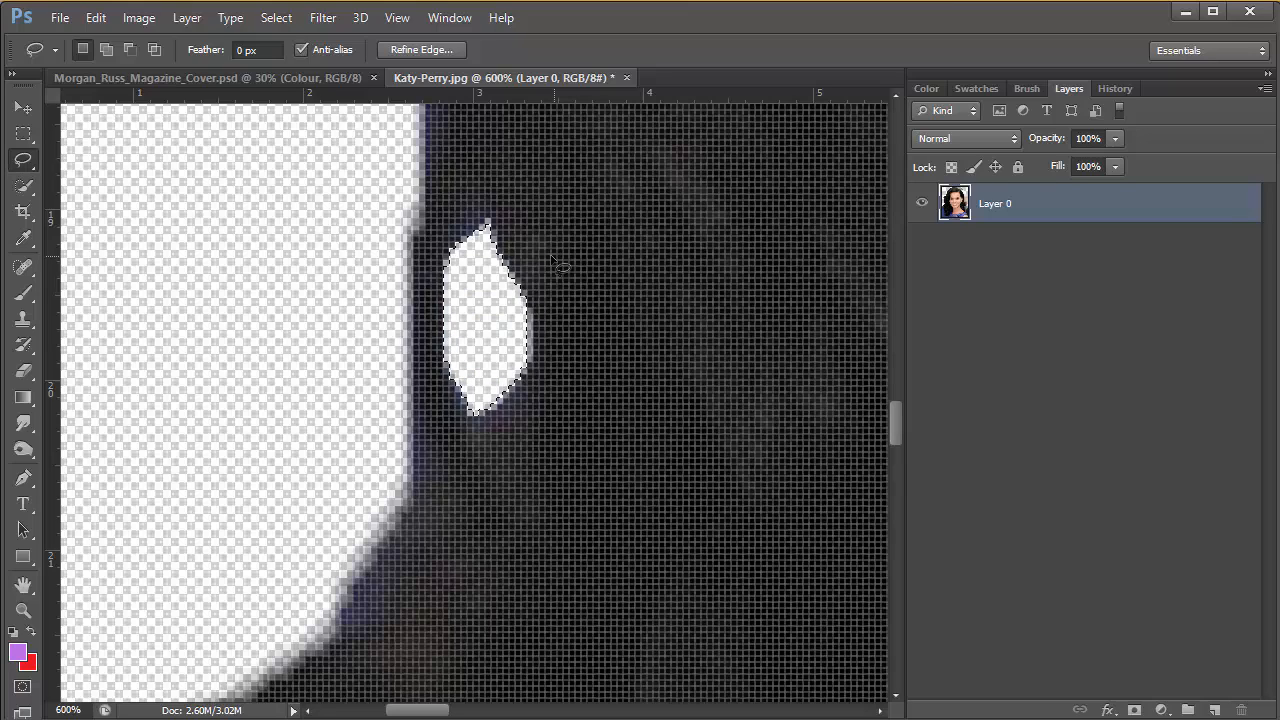
pyautogui.hotkey('ctrl', 'd')
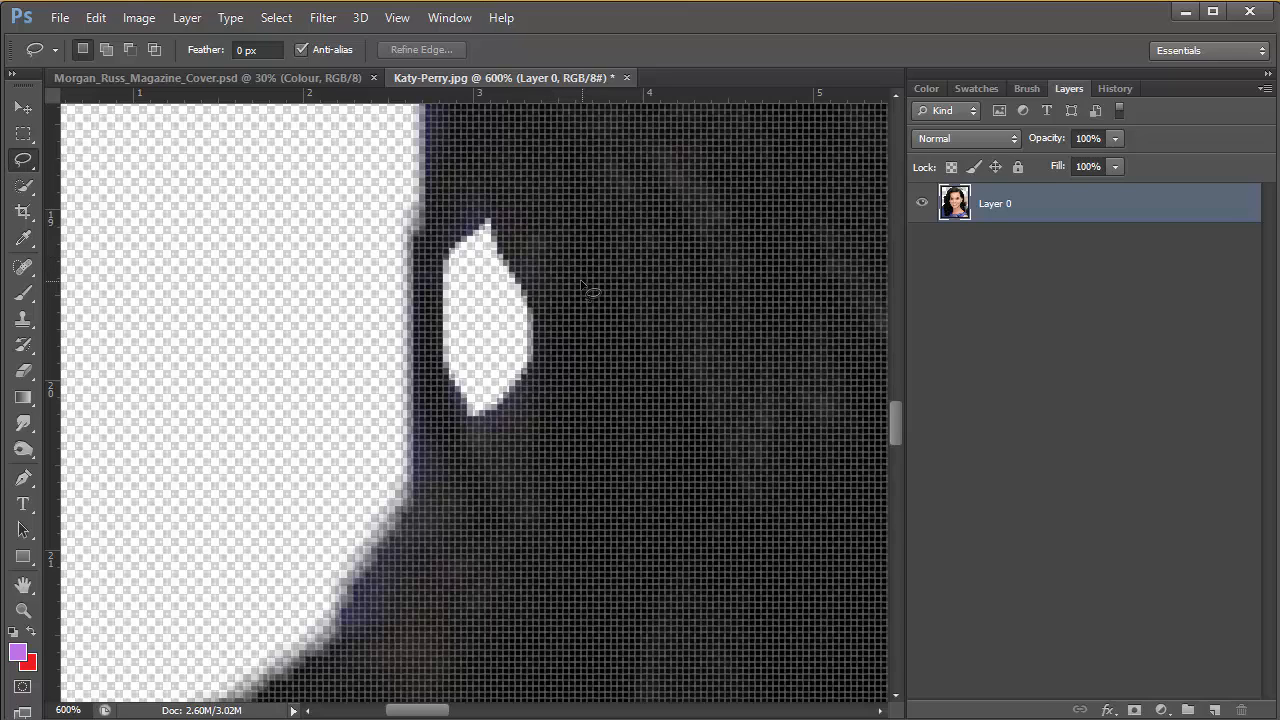
pyautogui.doubleClick(23, 610)
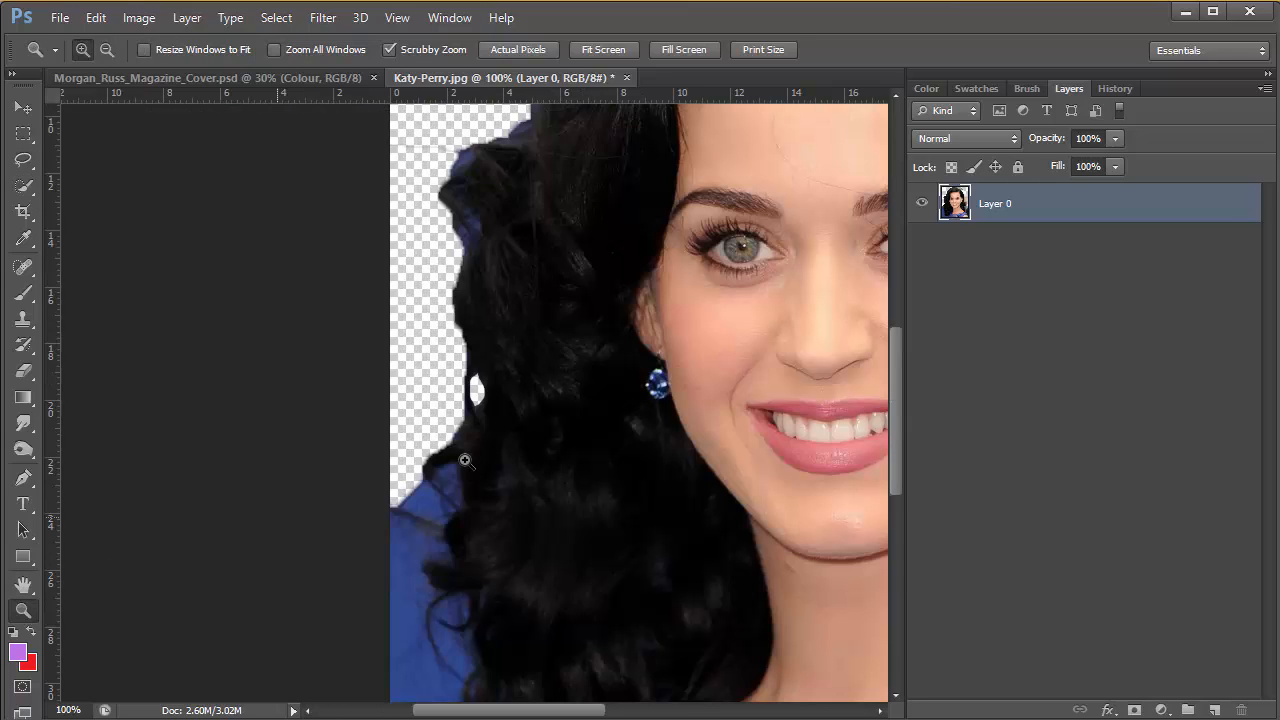
# Save the cut-out portrait as Katy-Perry in Photoshop (*.PSD) format in the Photoshop folder
pyautogui.moveTo(746, 294); pyautogui.dragTo(420, 606)
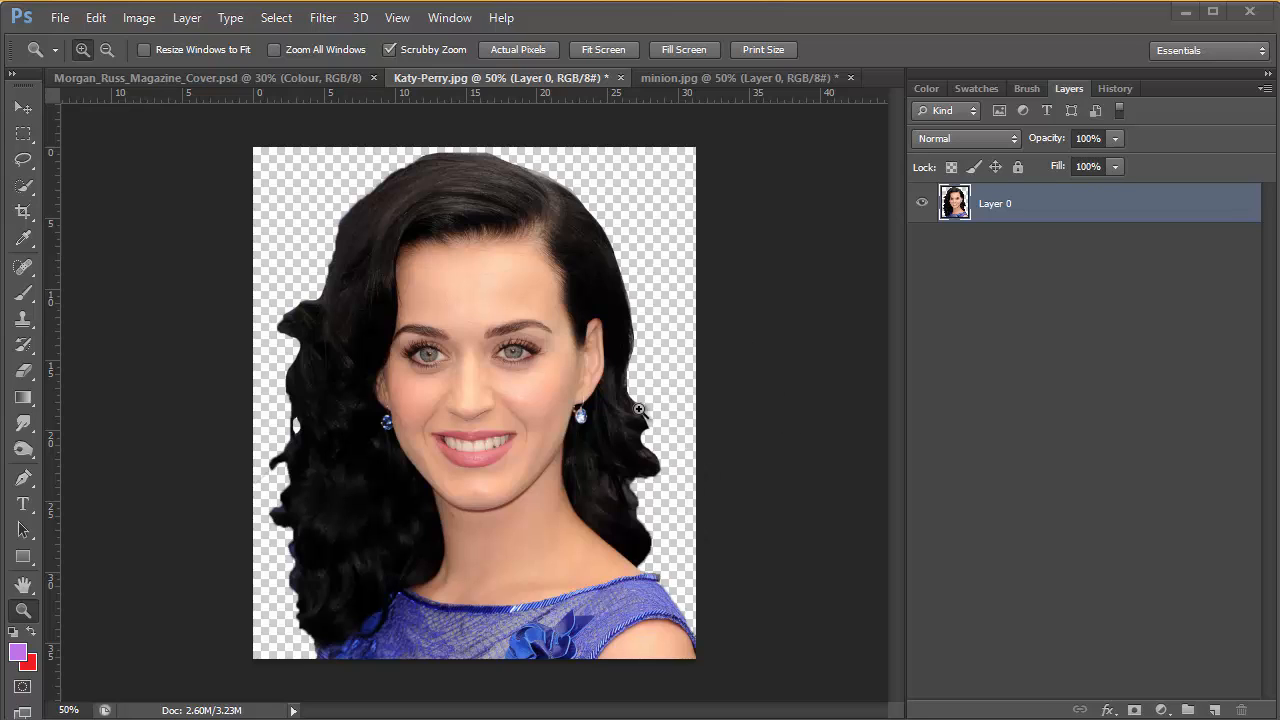
pyautogui.click(58, 18)
pyautogui.click(96, 256)
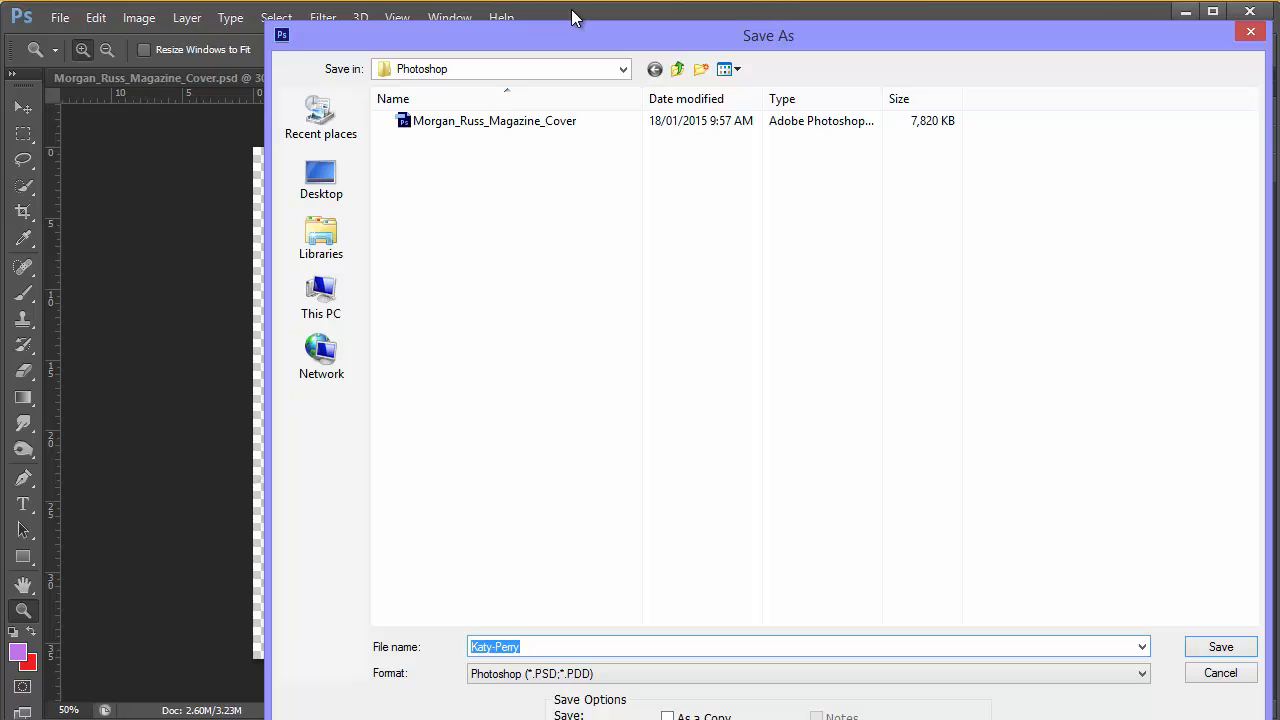
pyautogui.moveTo(580, 40); pyautogui.dragTo(470, 30)
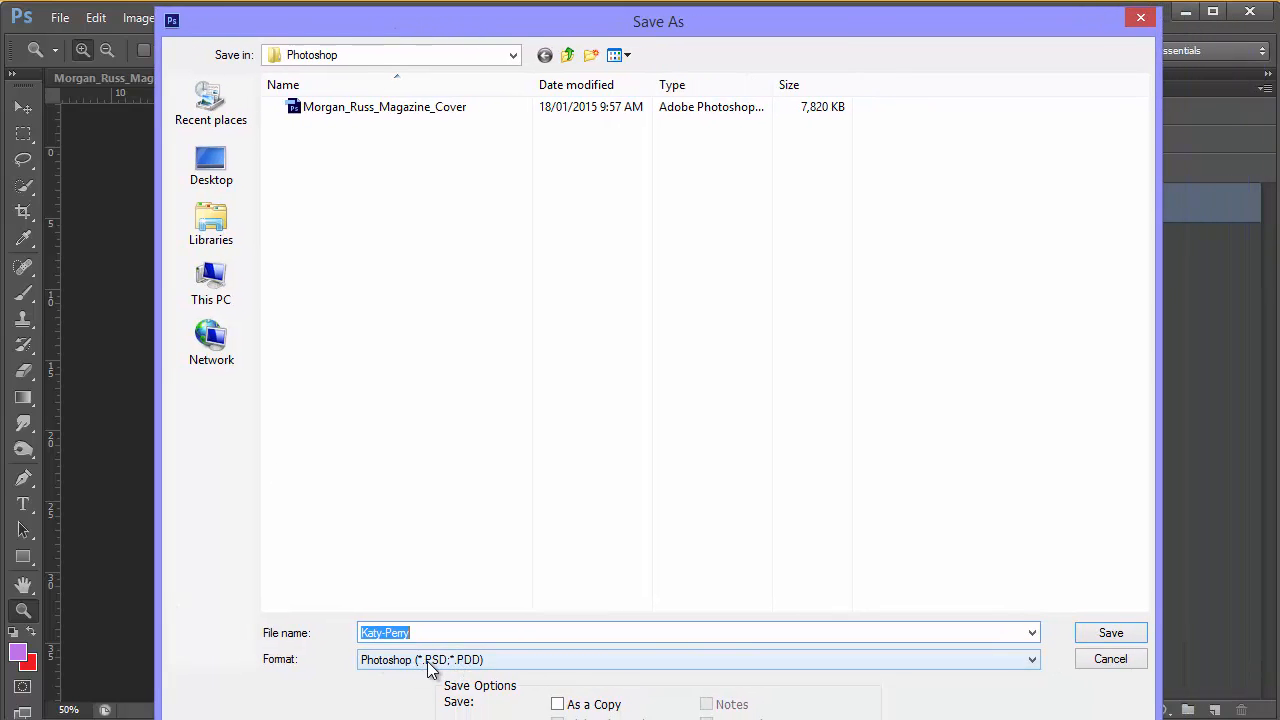
pyautogui.click(1105, 636)
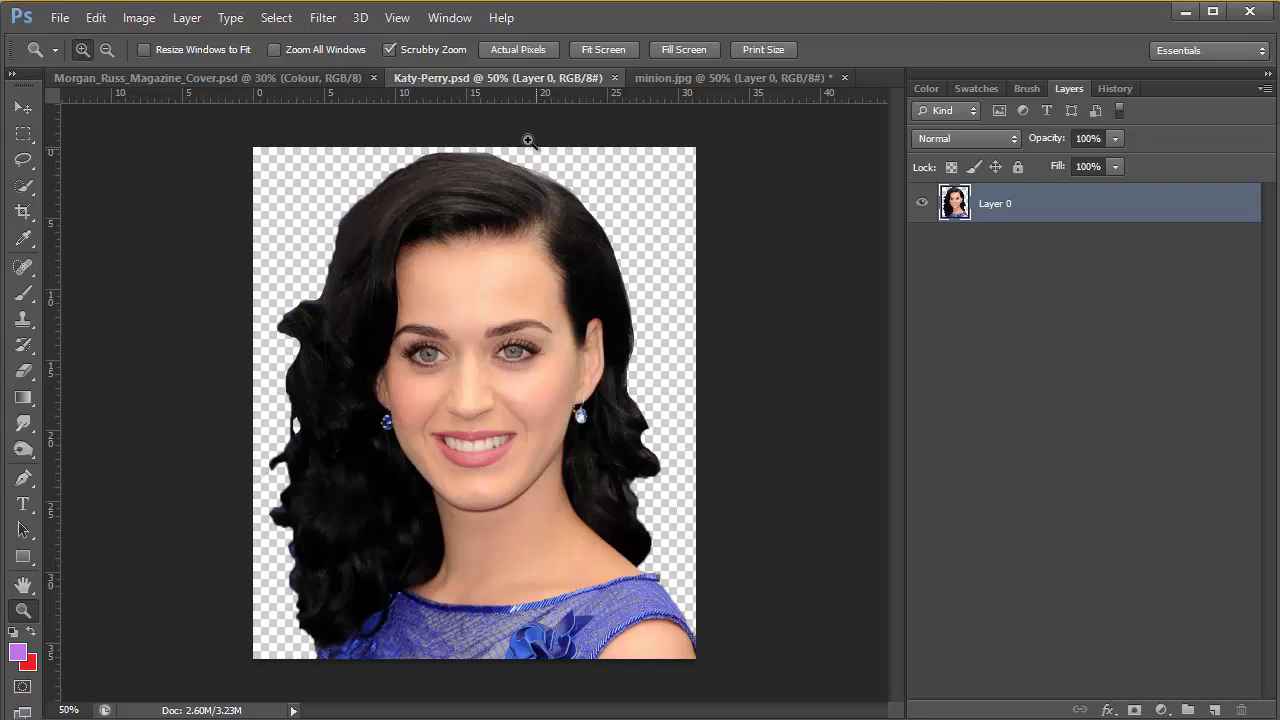
# Crop minion.jpg close to the minion, trimming the empty transparent areas on all four sides
pyautogui.click(686, 78)
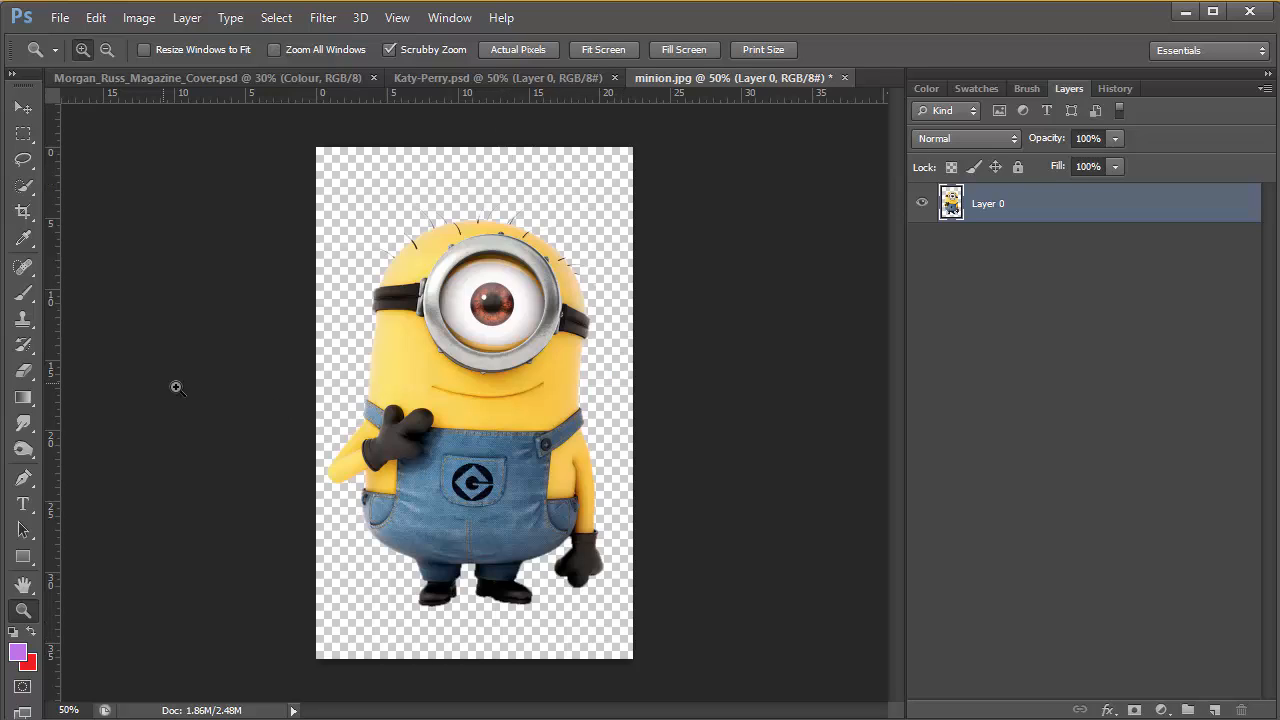
pyautogui.click(23, 211)
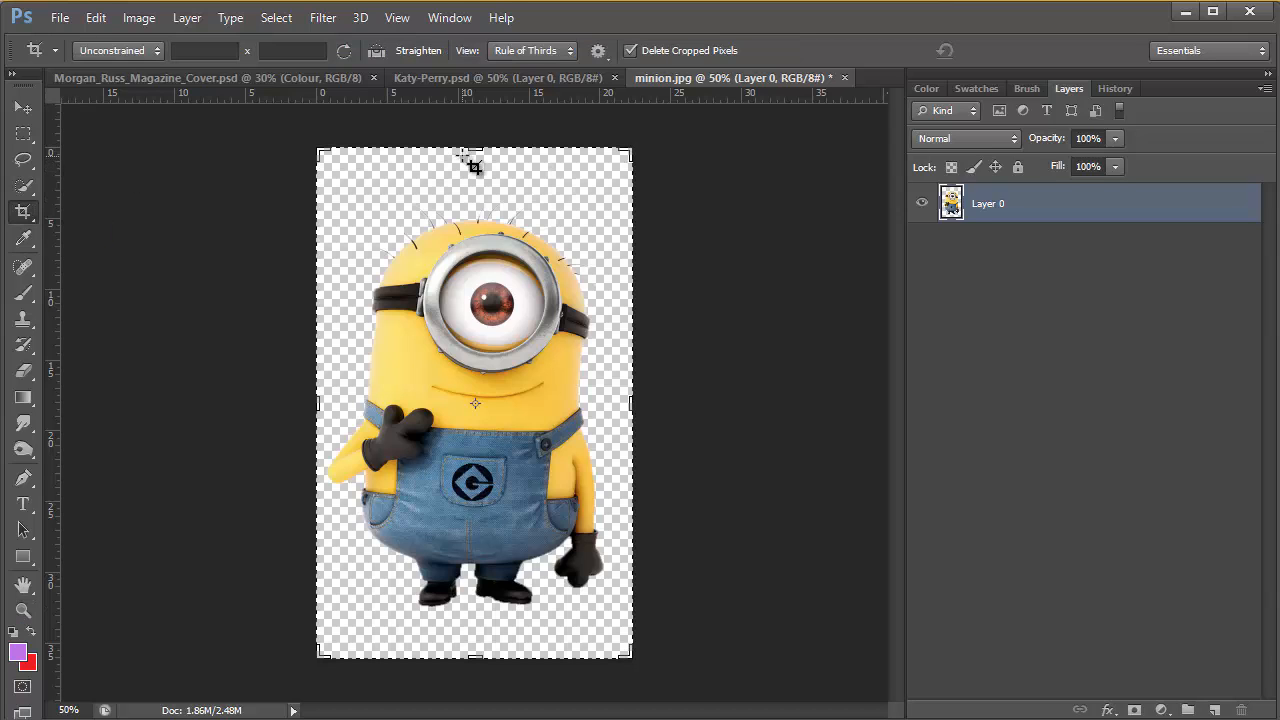
pyautogui.moveTo(481, 150); pyautogui.dragTo(476, 180)
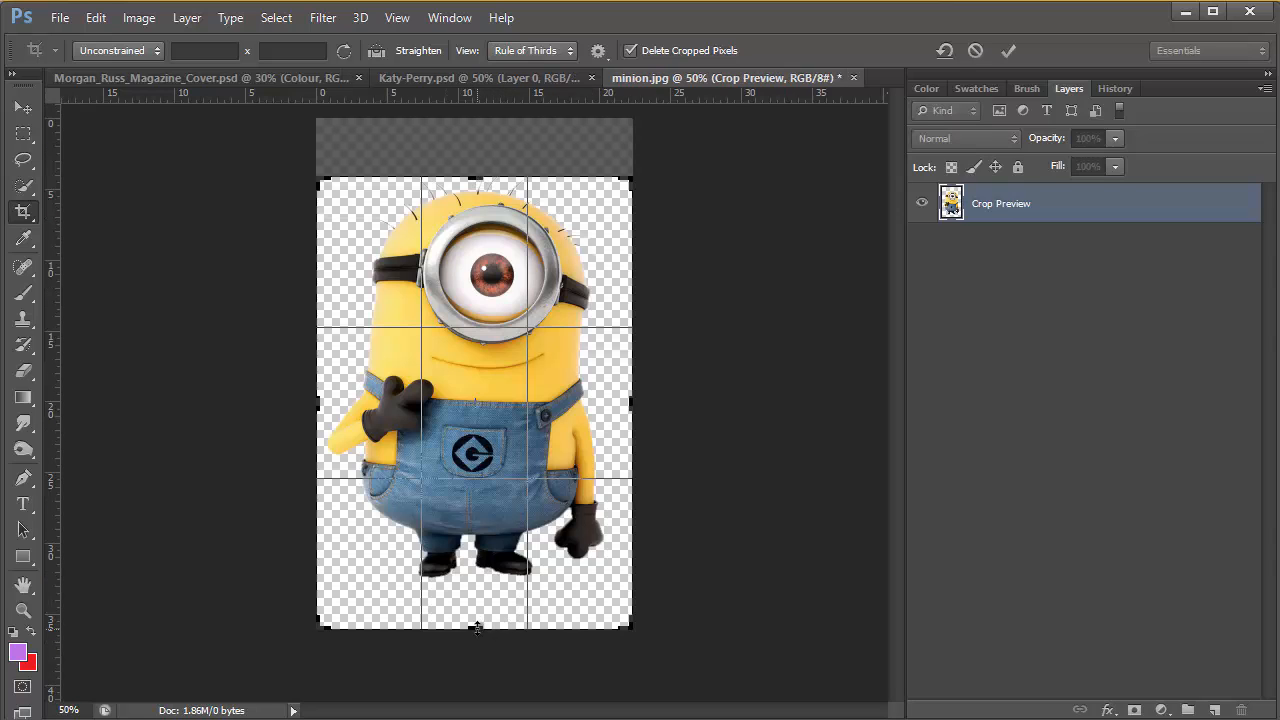
pyautogui.moveTo(478, 628); pyautogui.dragTo(480, 604)
pyautogui.moveTo(629, 403); pyautogui.dragTo(621, 402)
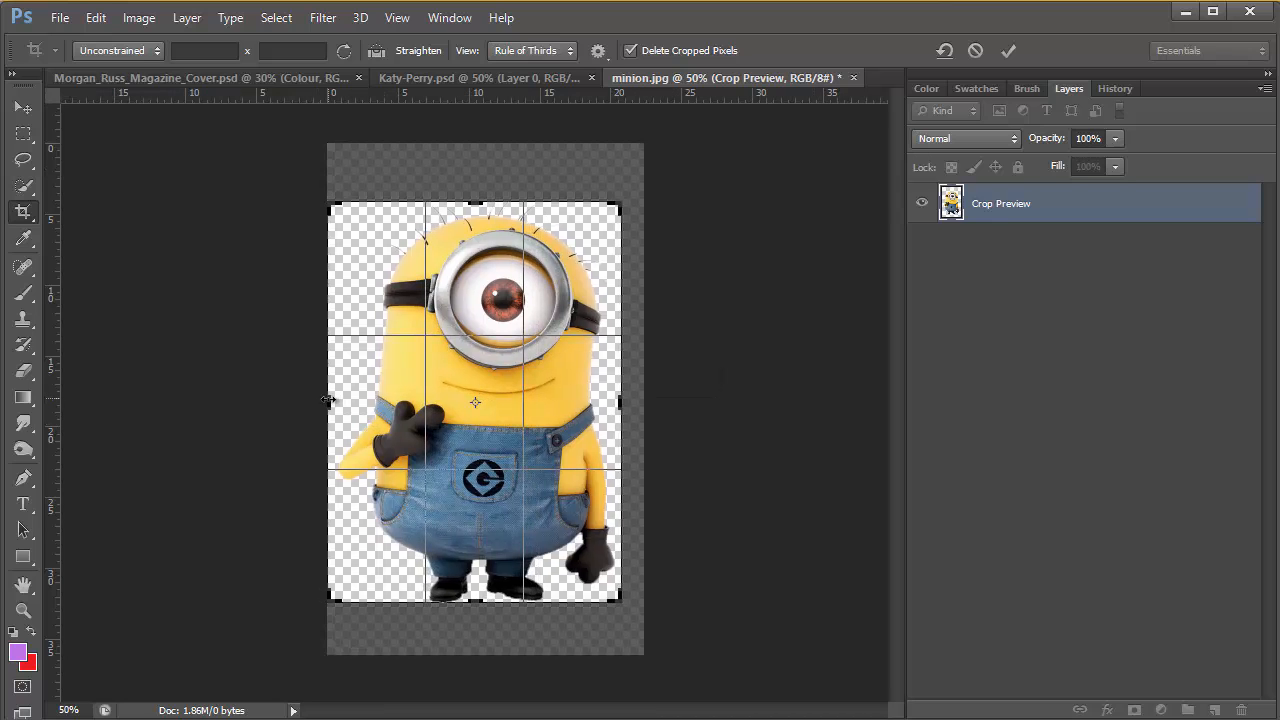
pyautogui.moveTo(330, 400); pyautogui.dragTo(337, 400)
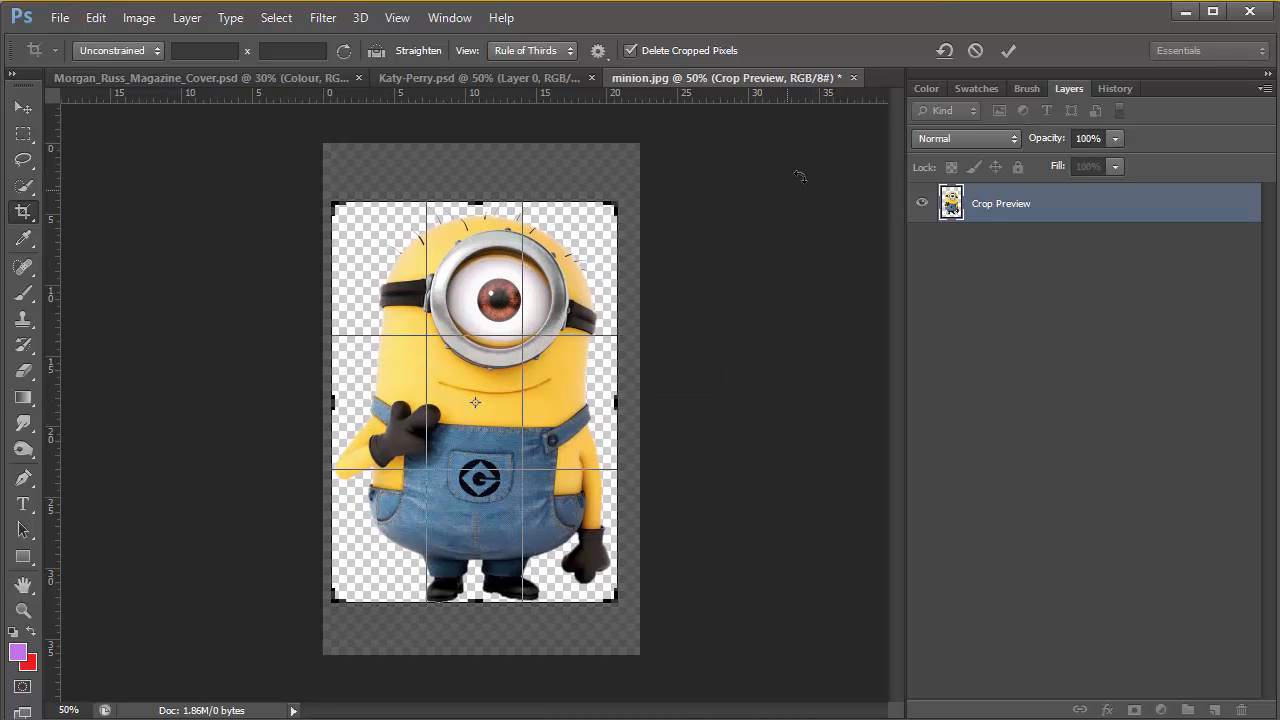
pyautogui.click(1008, 50)
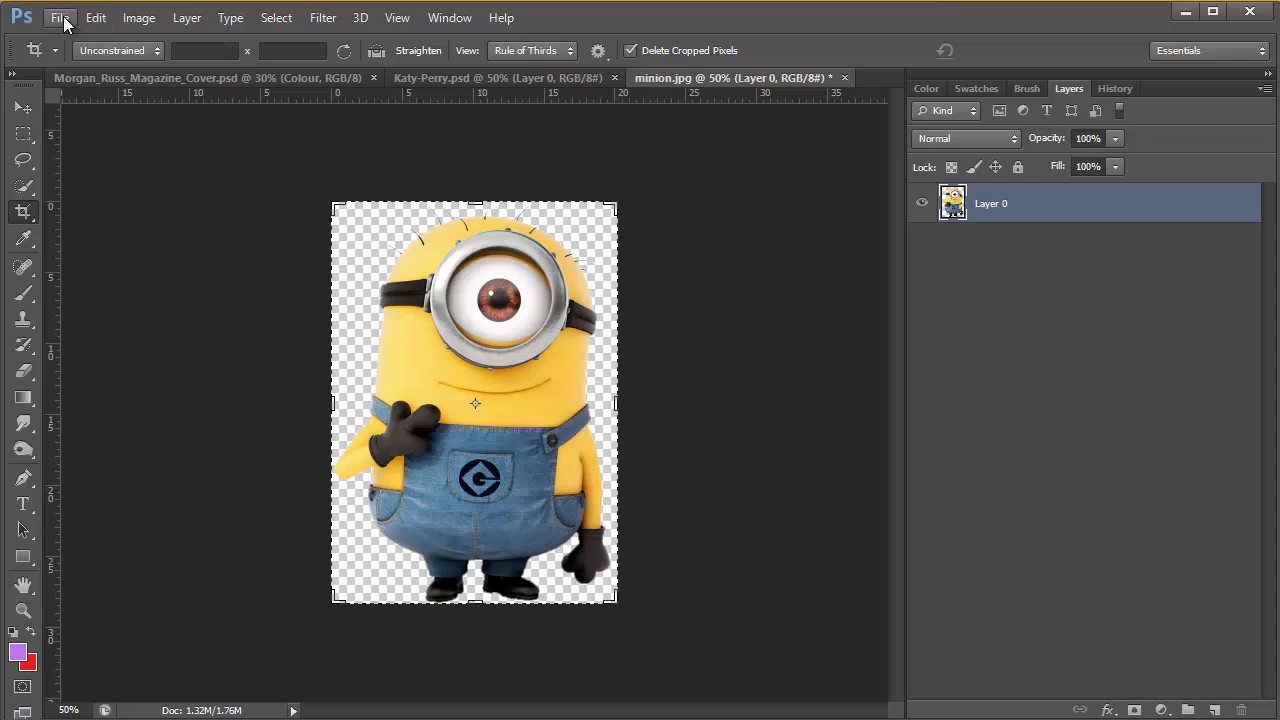
# Save the cropped minion image as minion in Photoshop (*.PSD) format in the Photoshop folder
pyautogui.click(60, 18)
pyautogui.click(88, 255)
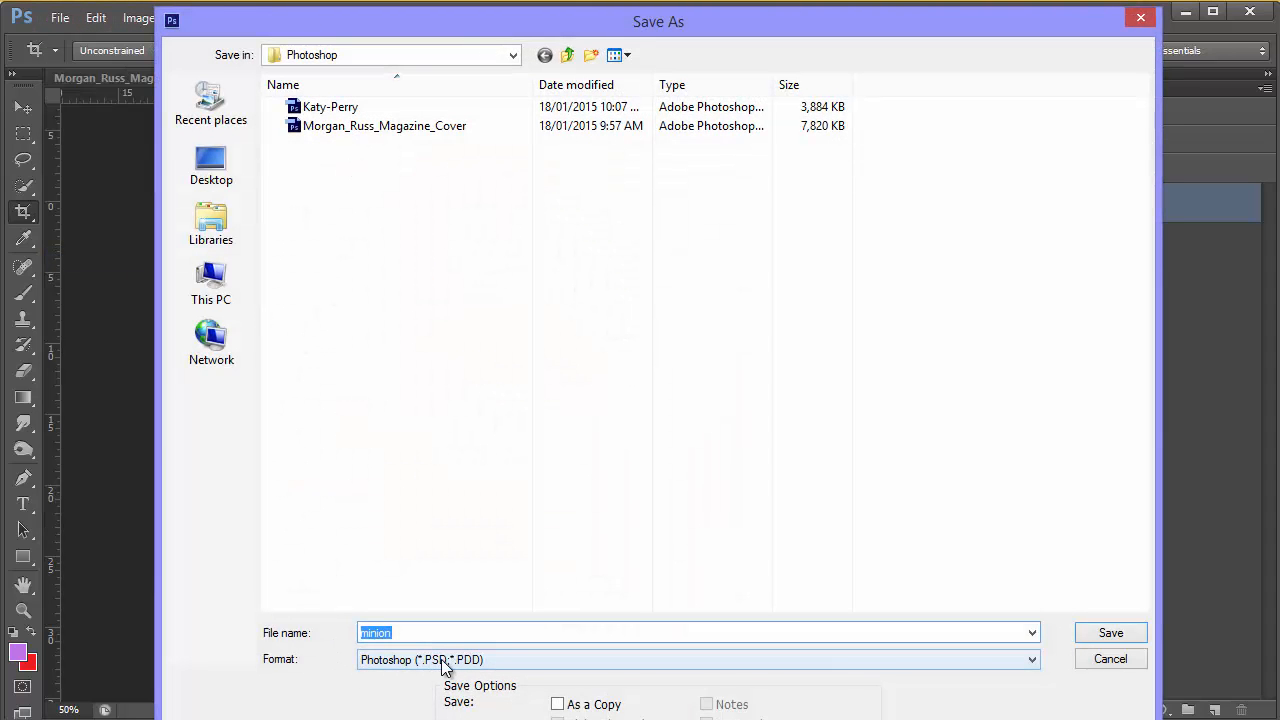
pyautogui.click(1101, 638)
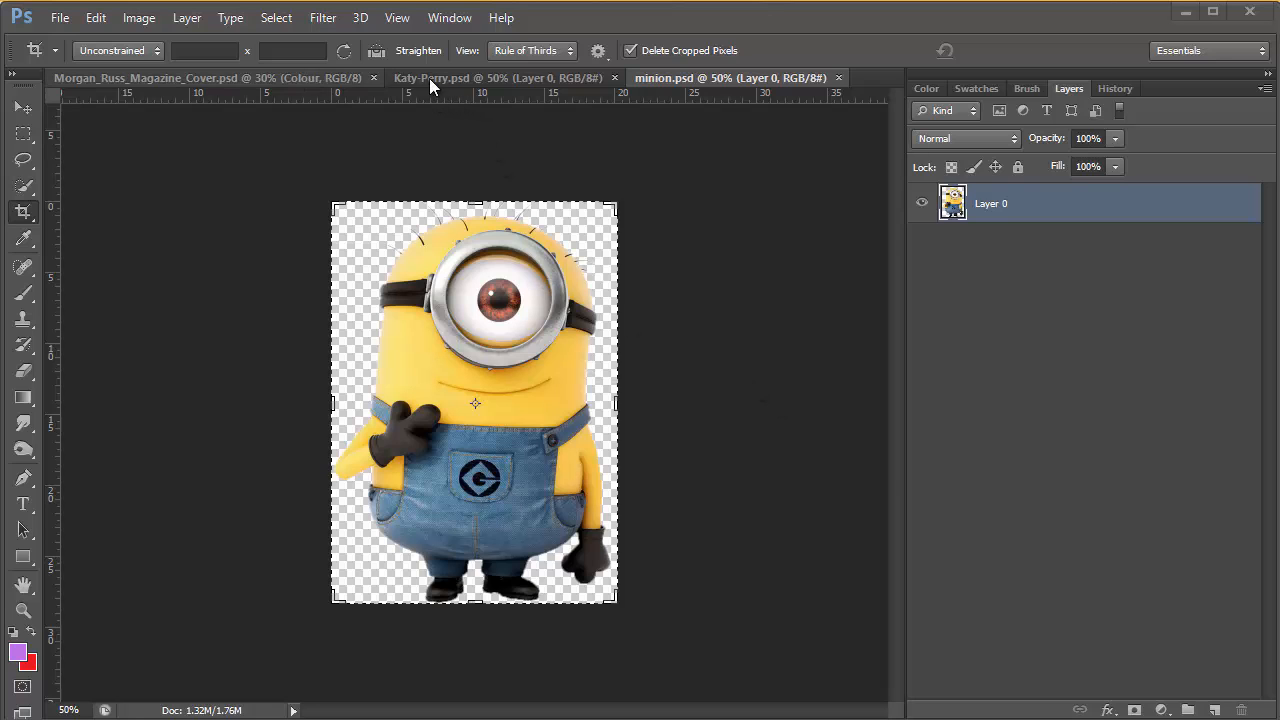
# Float Katy-Perry.psd in its own window and place it beside the displayed magazine cover document
pyautogui.click(466, 77)
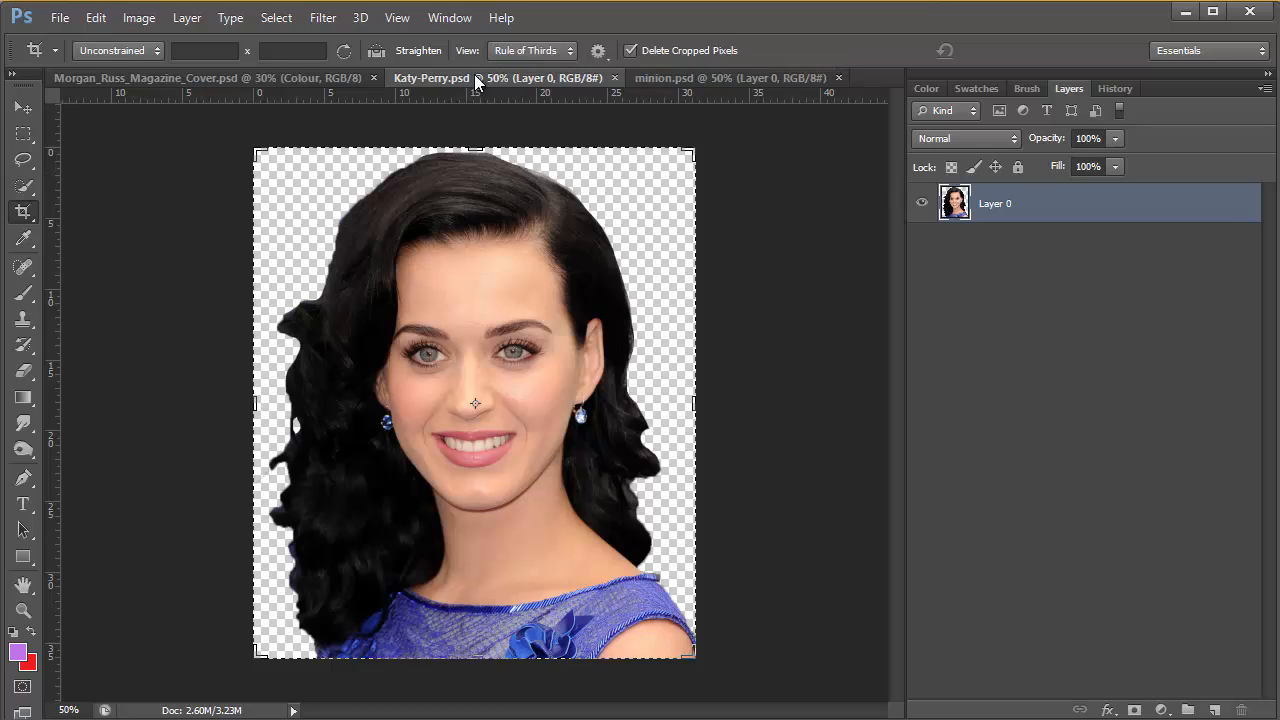
pyautogui.moveTo(476, 78); pyautogui.dragTo(488, 140)
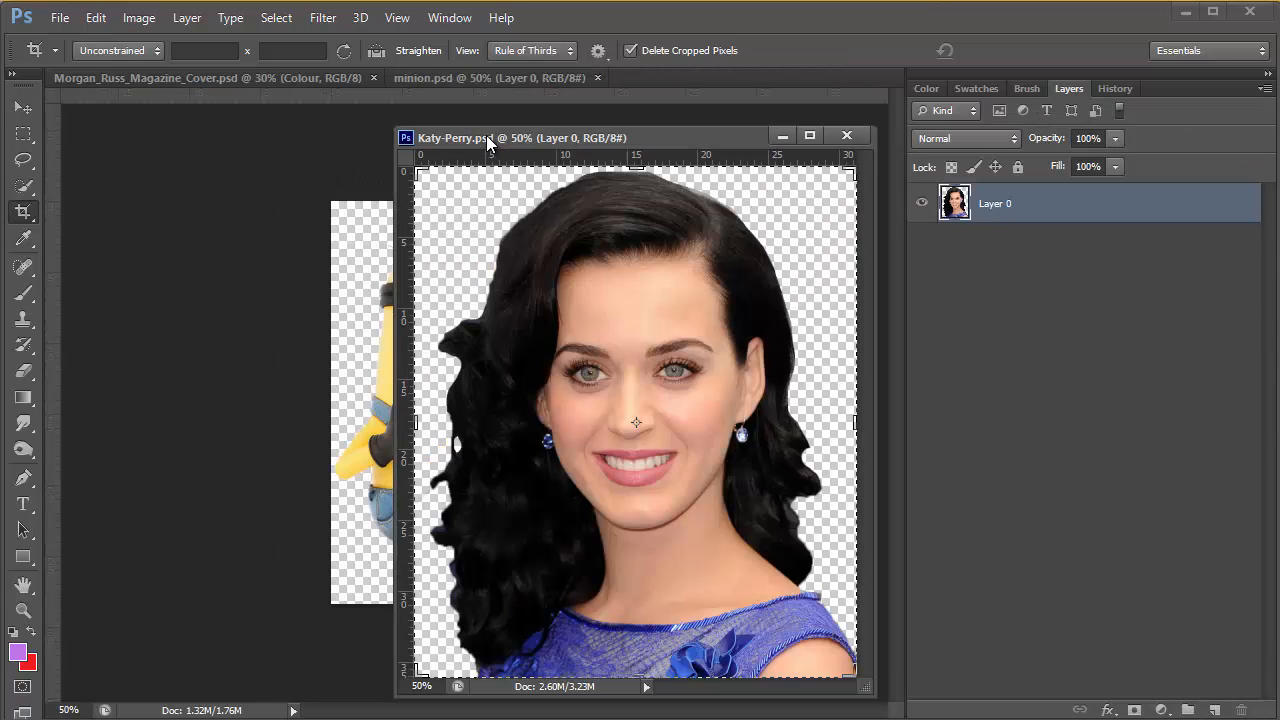
pyautogui.moveTo(585, 139); pyautogui.dragTo(740, 125)
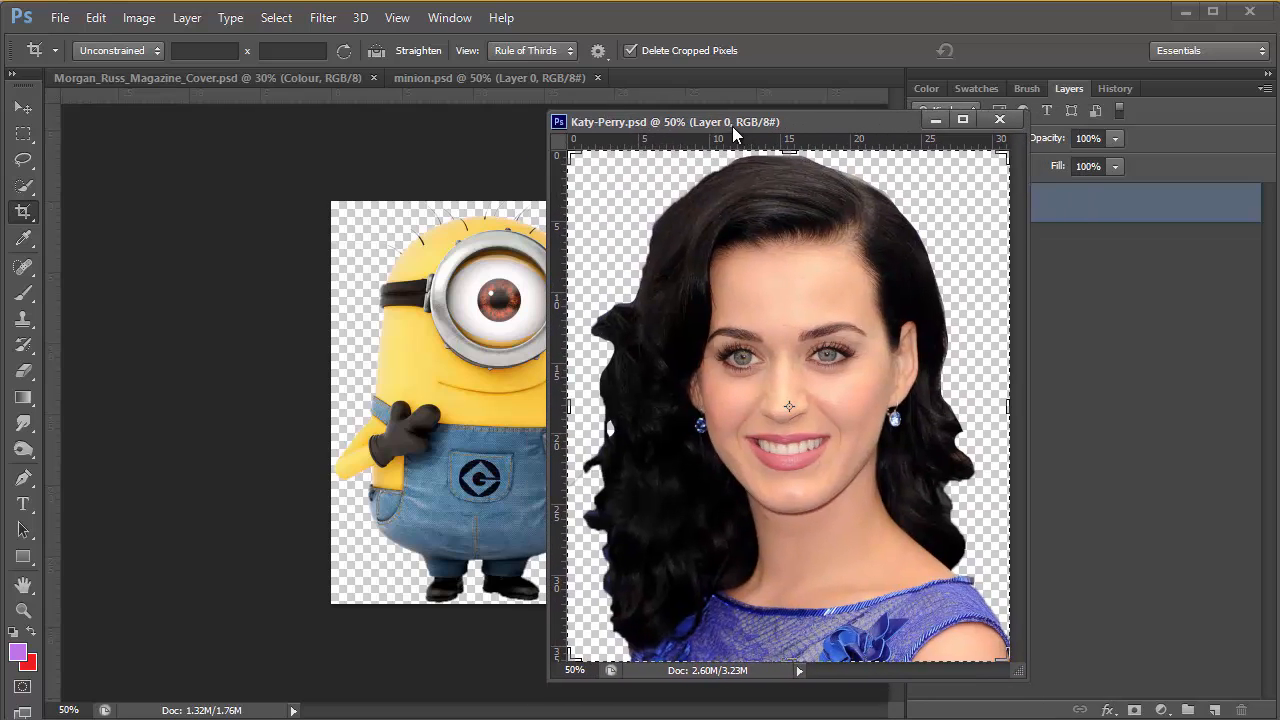
pyautogui.click(296, 78)
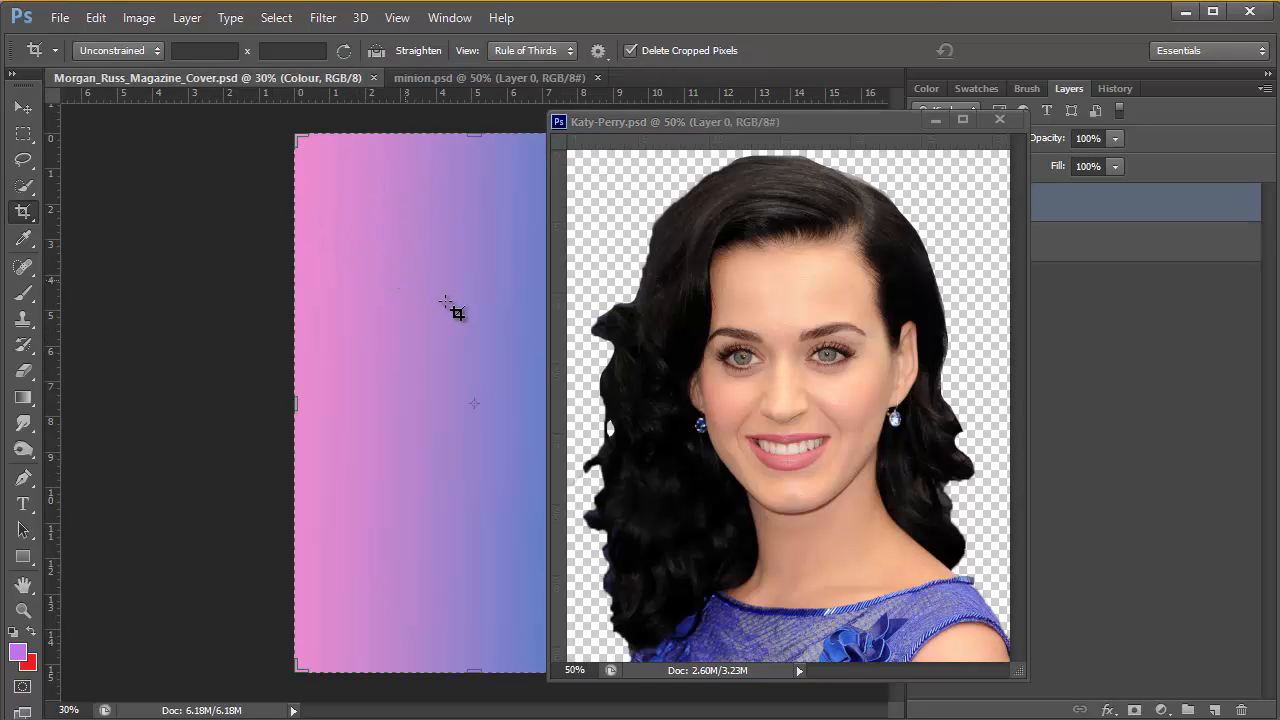
pyautogui.moveTo(761, 124); pyautogui.dragTo(940, 128)
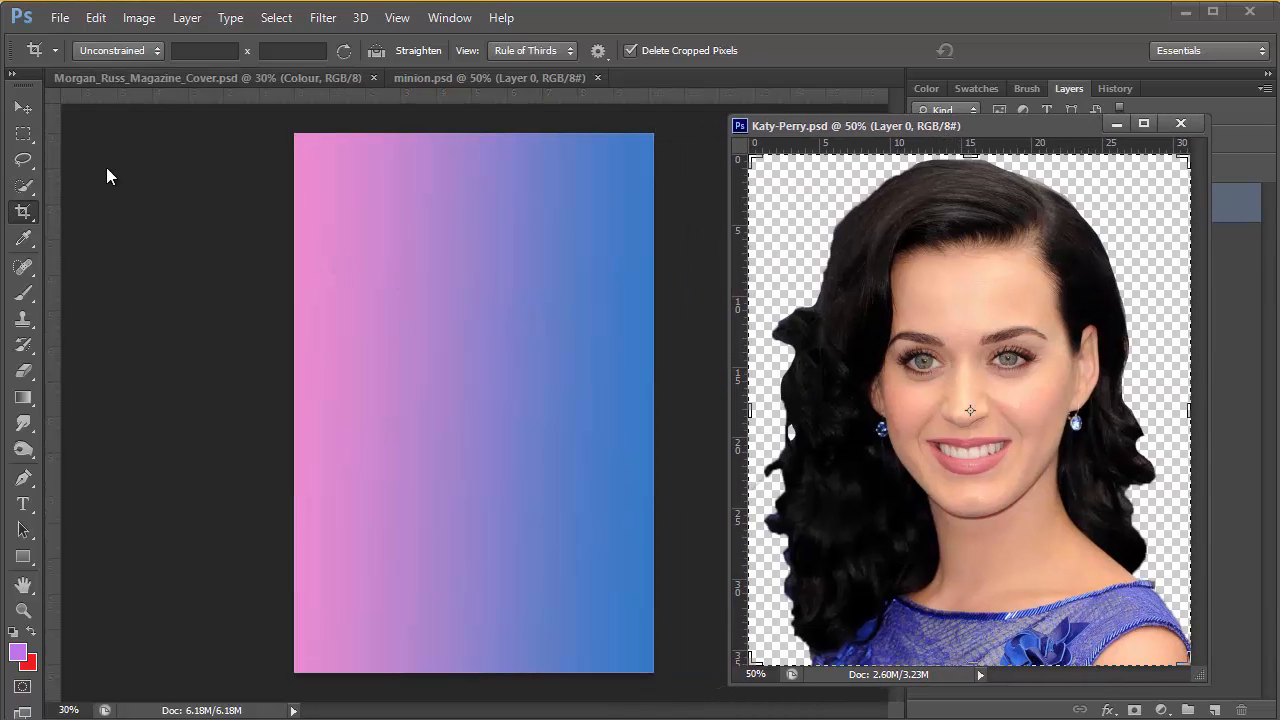
# Copy the cut-out woman onto the magazine cover with the Move tool, centred in the upper part of the page
pyautogui.click(25, 108)
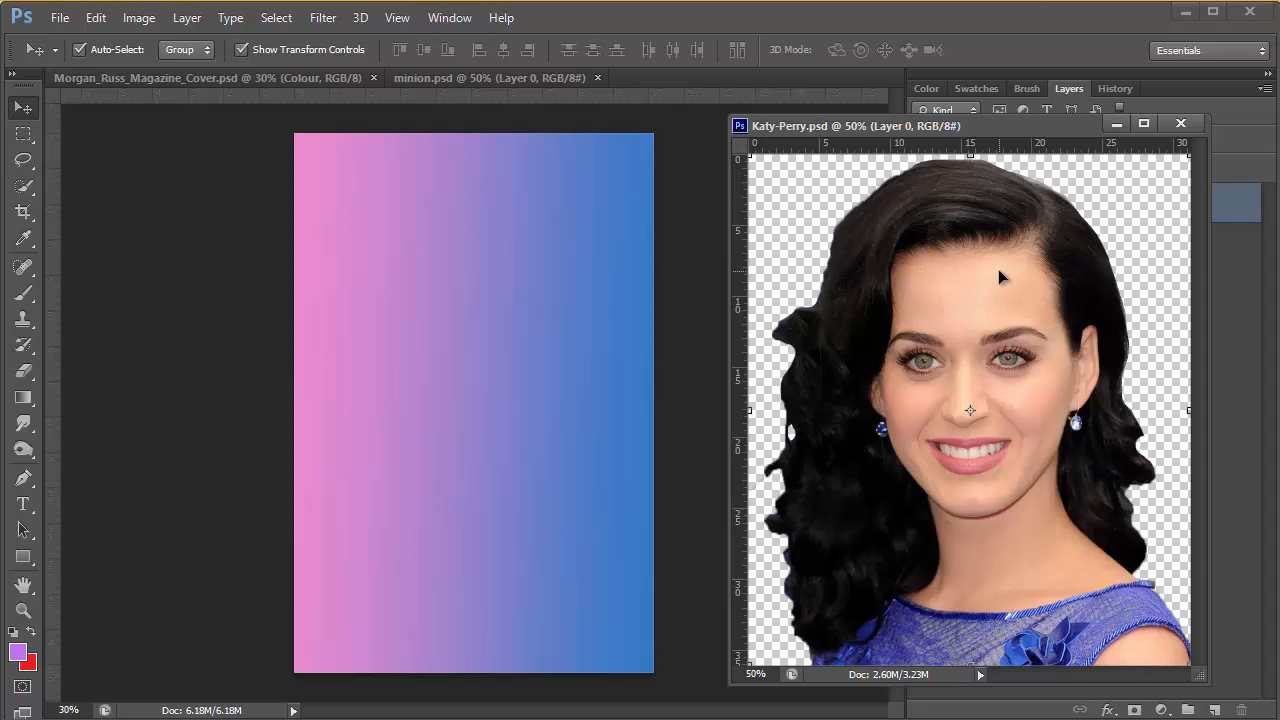
pyautogui.moveTo(994, 269); pyautogui.dragTo(689, 278)
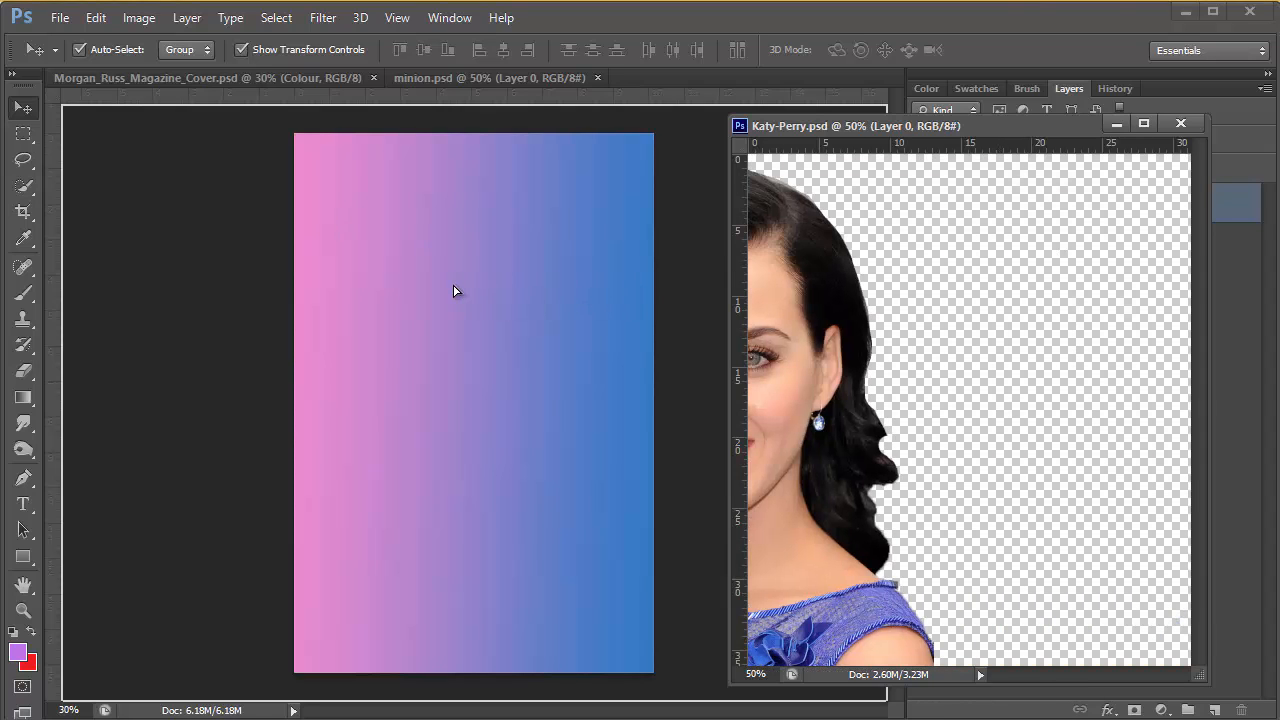
pyautogui.moveTo(454, 291); pyautogui.dragTo(500, 218)
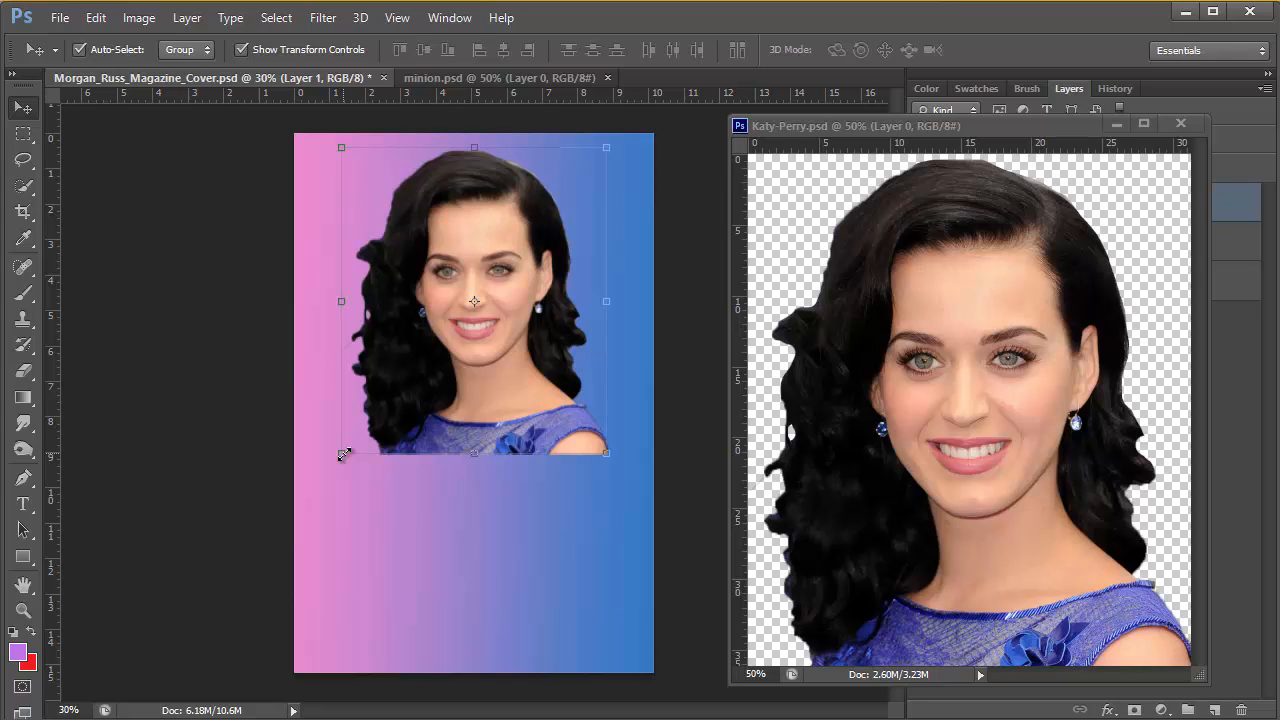
# Scale the woman on the cover up to about 125%, nearly filling the page width, and apply the transform
pyautogui.moveTo(342, 455); pyautogui.dragTo(327, 467)
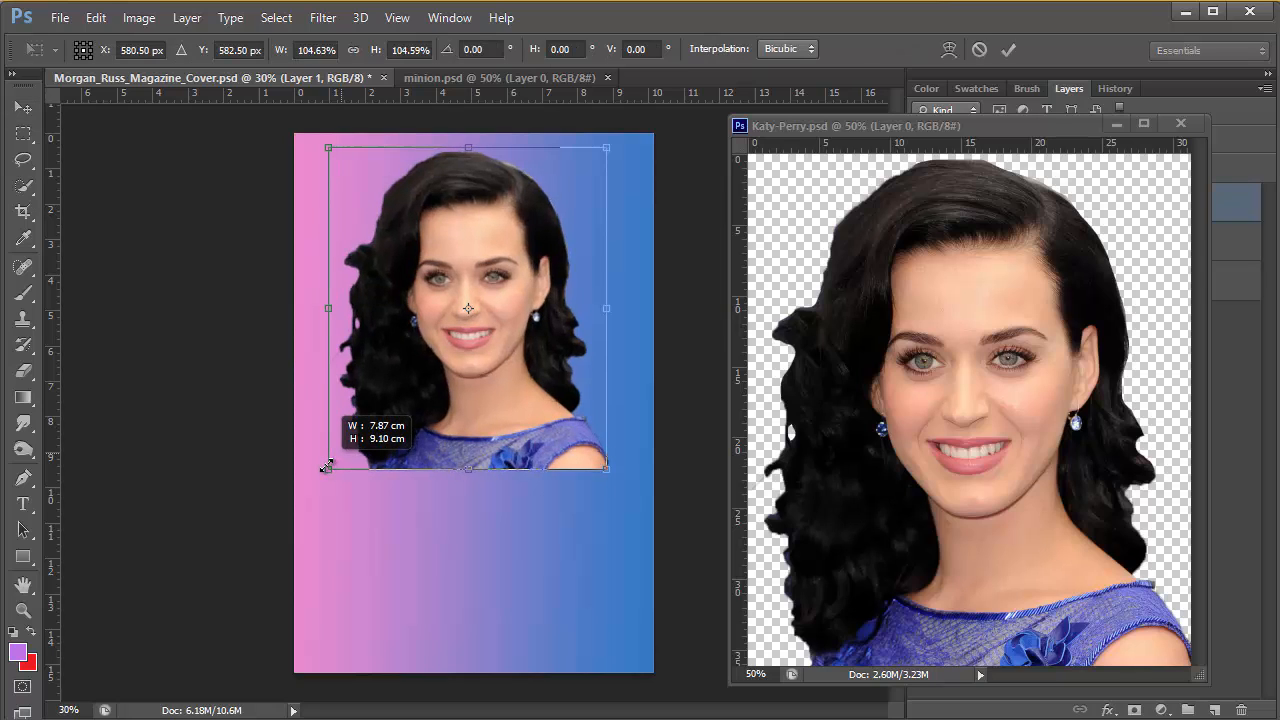
pyautogui.moveTo(326, 466); pyautogui.dragTo(317, 480)
pyautogui.moveTo(606, 481); pyautogui.dragTo(637, 519)
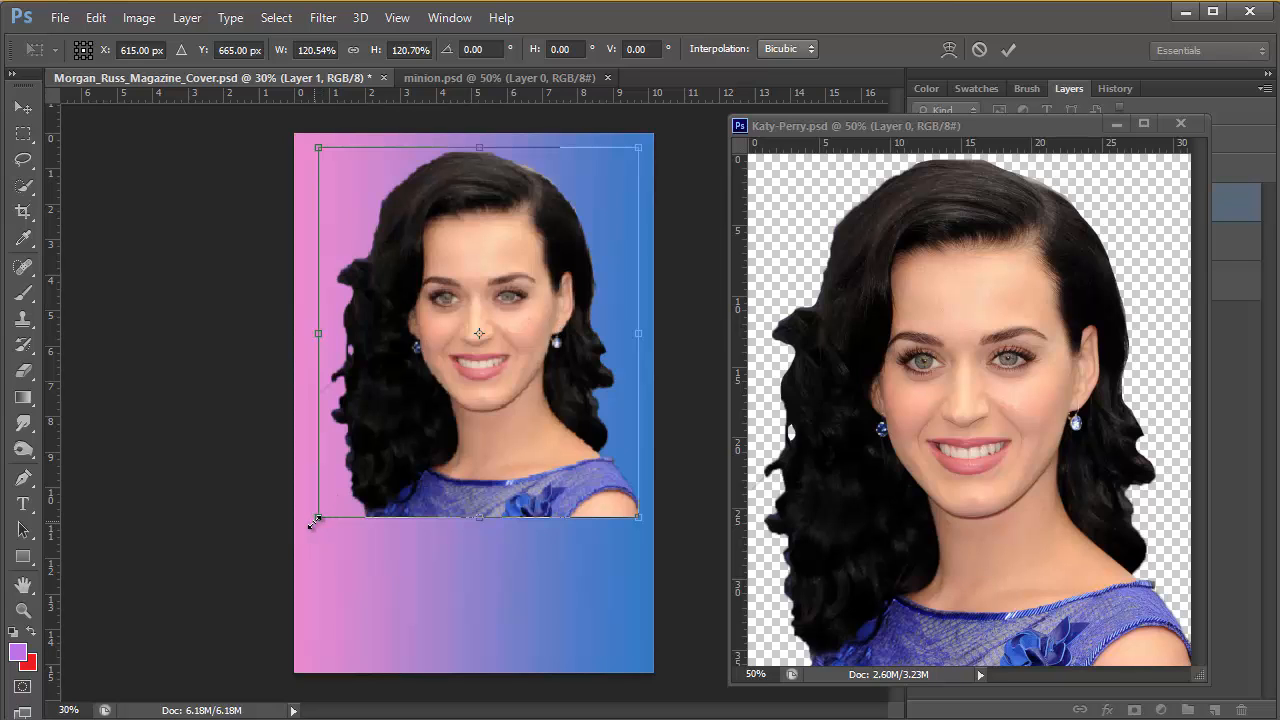
pyautogui.moveTo(318, 518); pyautogui.dragTo(305, 532)
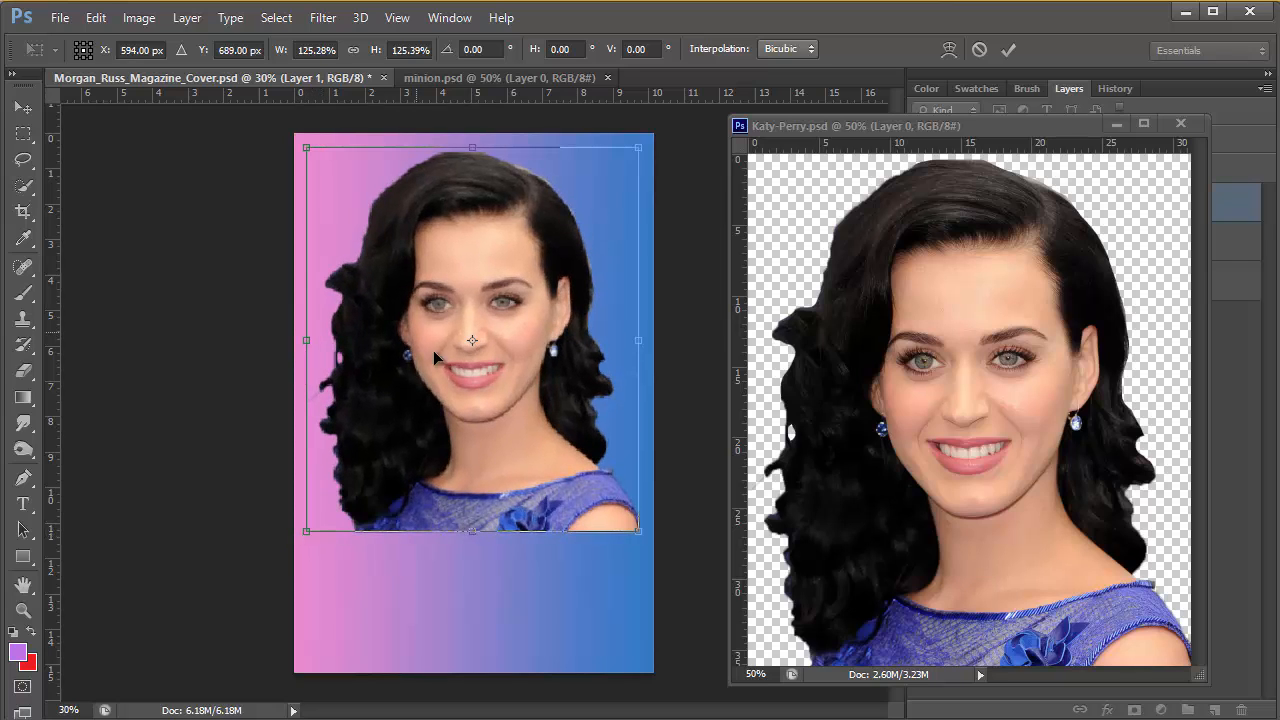
pyautogui.click(1008, 51)
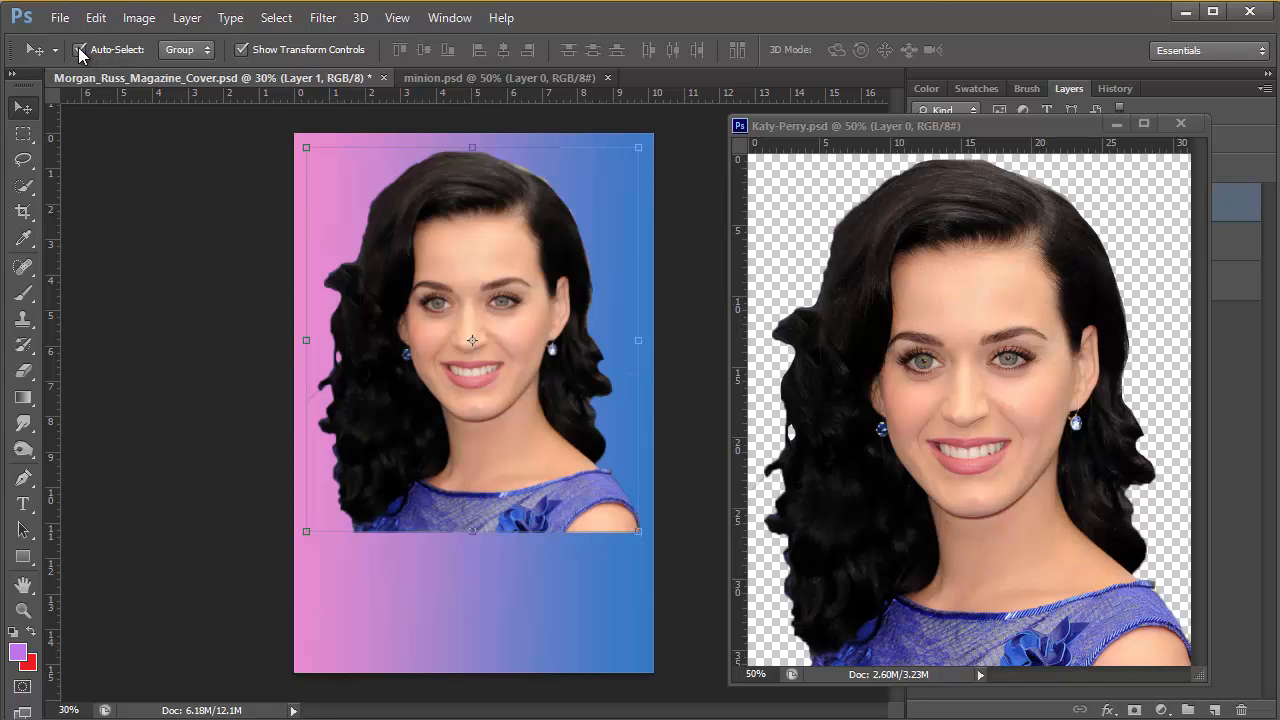
# Toggle the Move tool's transform controls off and on again to compare the display around the woman
pyautogui.click(241, 50)
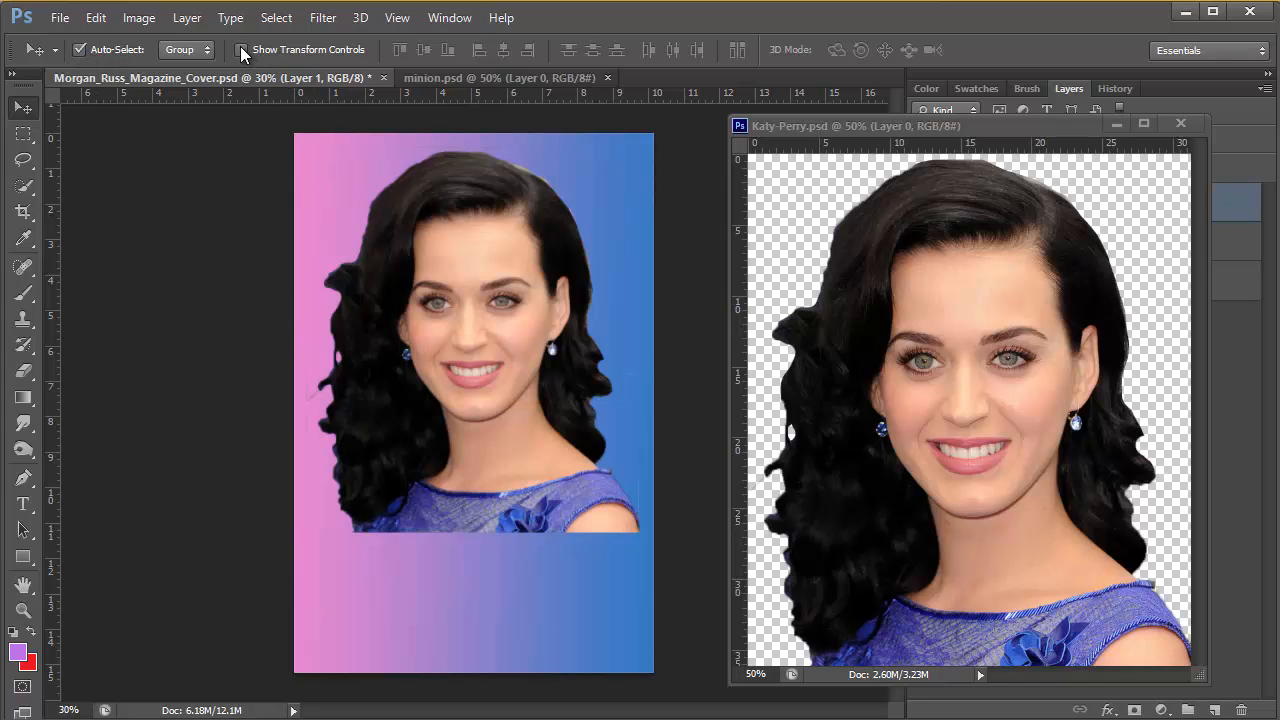
pyautogui.click(241, 50)
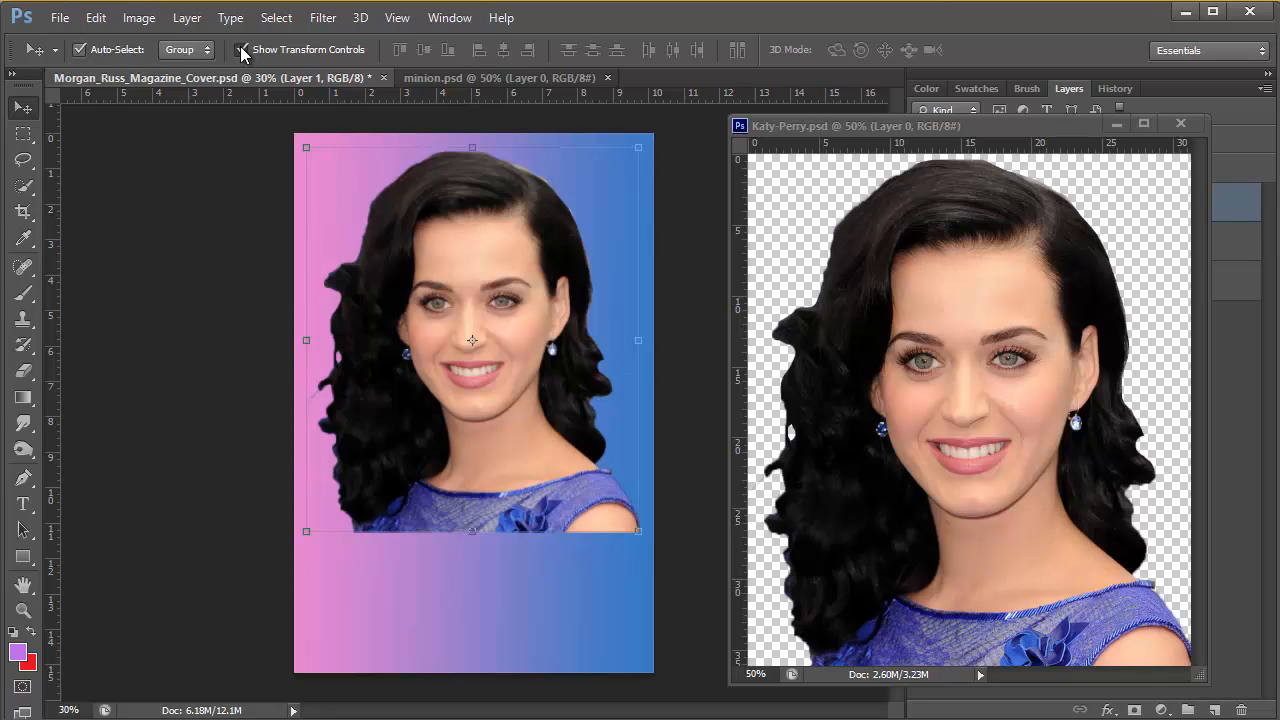
pyautogui.click(241, 51)
pyautogui.click(241, 51)
# Minimise the floating Katy-Perry.psd window and float minion.psd in its own window beside the magazine cover
pyautogui.click(1117, 124)
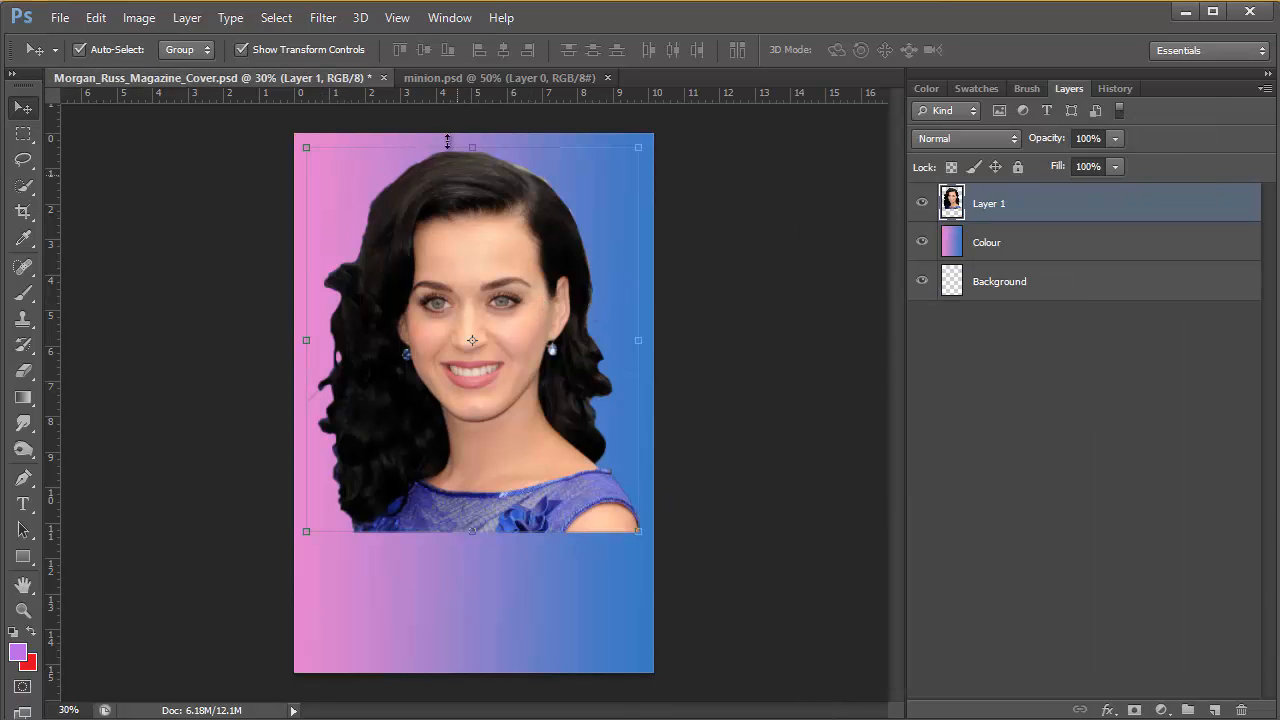
pyautogui.click(460, 76)
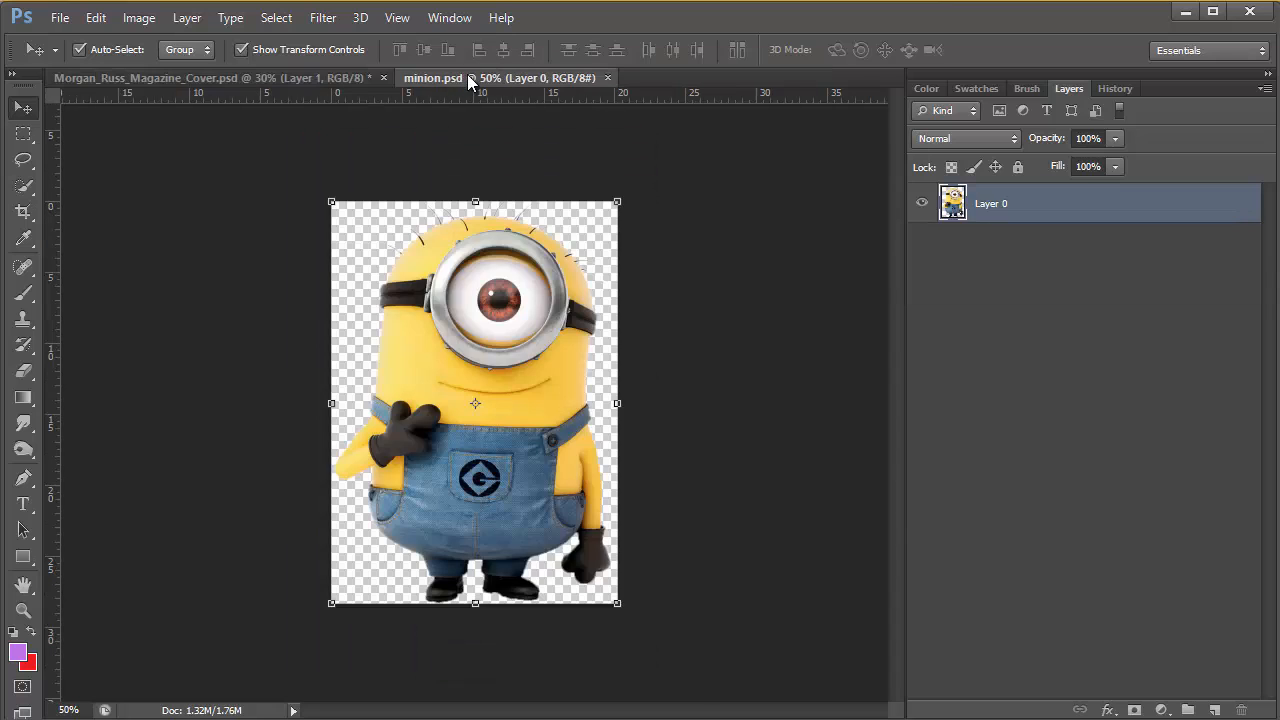
pyautogui.moveTo(467, 74); pyautogui.dragTo(936, 234)
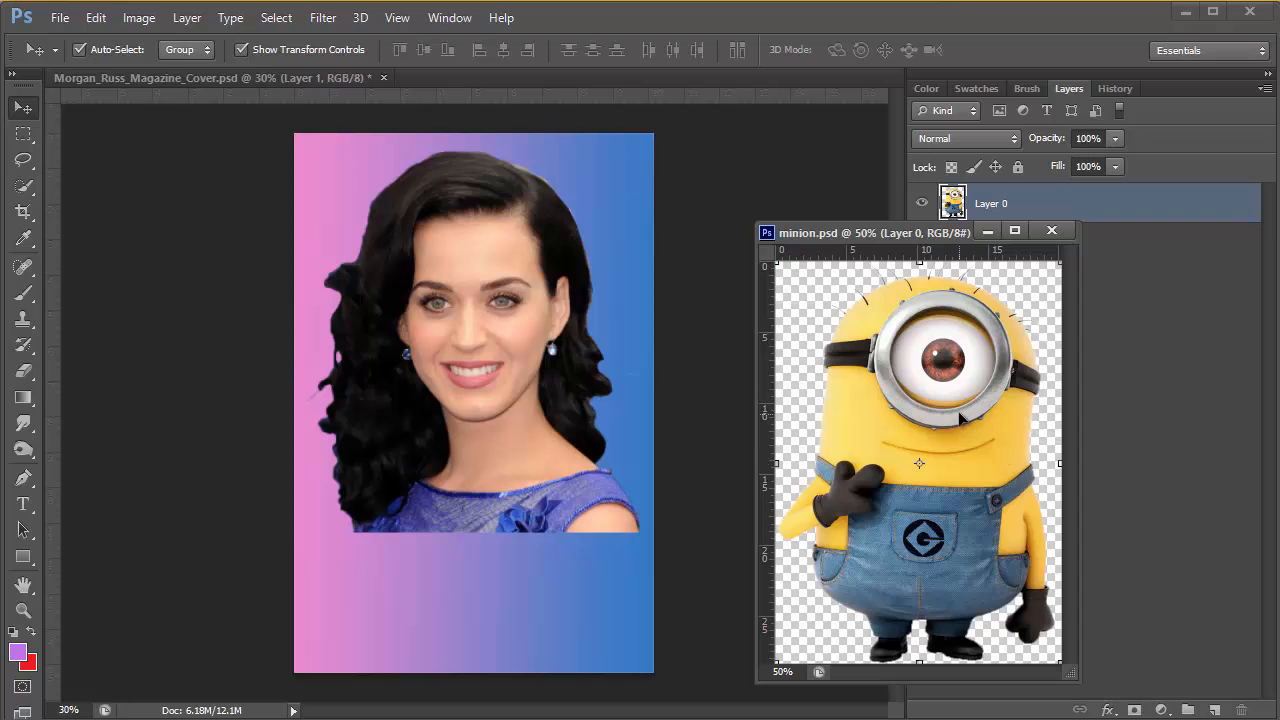
# Copy the minion onto the magazine cover, scale it to about 49% and place it in the page's lower-left corner
pyautogui.moveTo(958, 418); pyautogui.dragTo(432, 520)
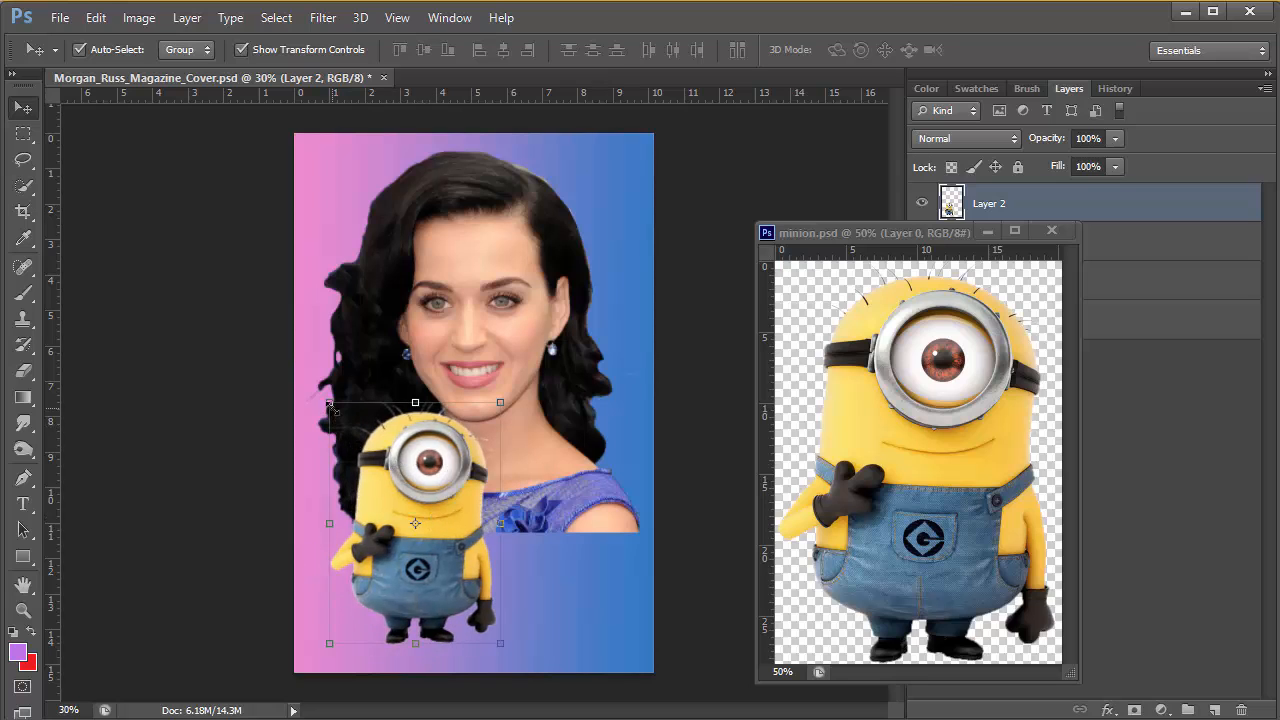
pyautogui.moveTo(330, 403); pyautogui.dragTo(417, 526)
pyautogui.moveTo(490, 597); pyautogui.dragTo(387, 608)
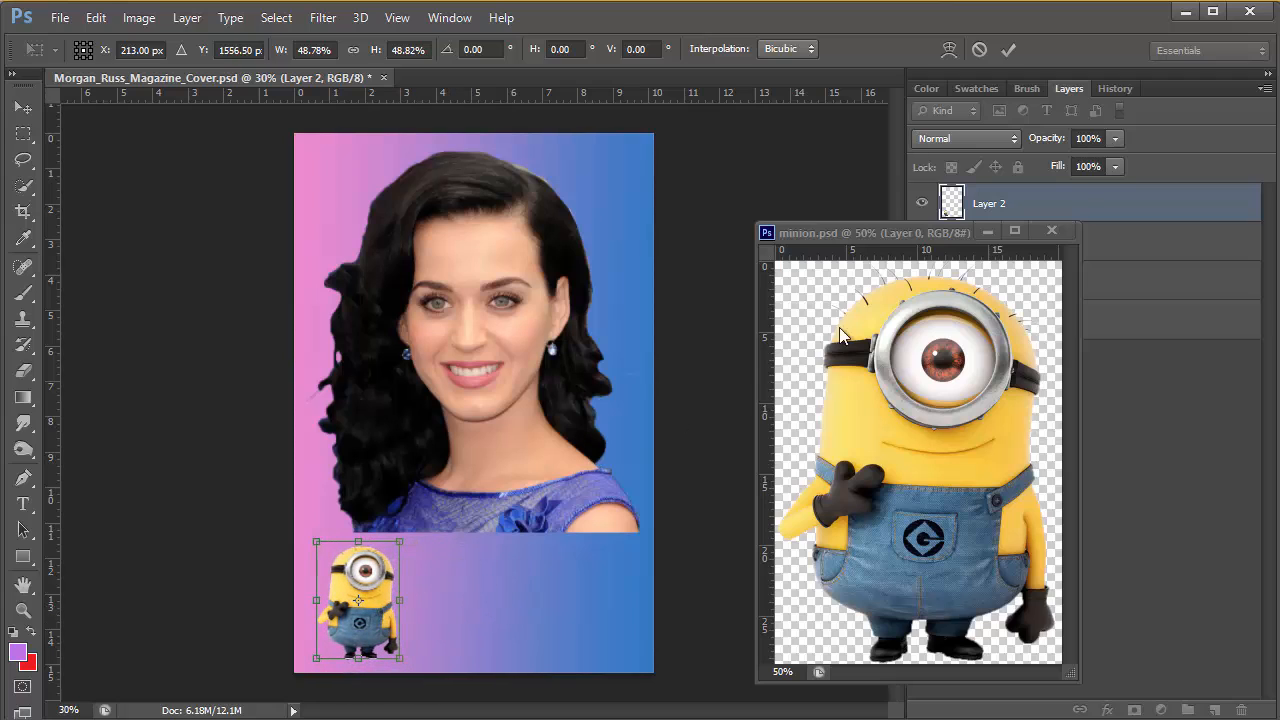
pyautogui.click(1009, 50)
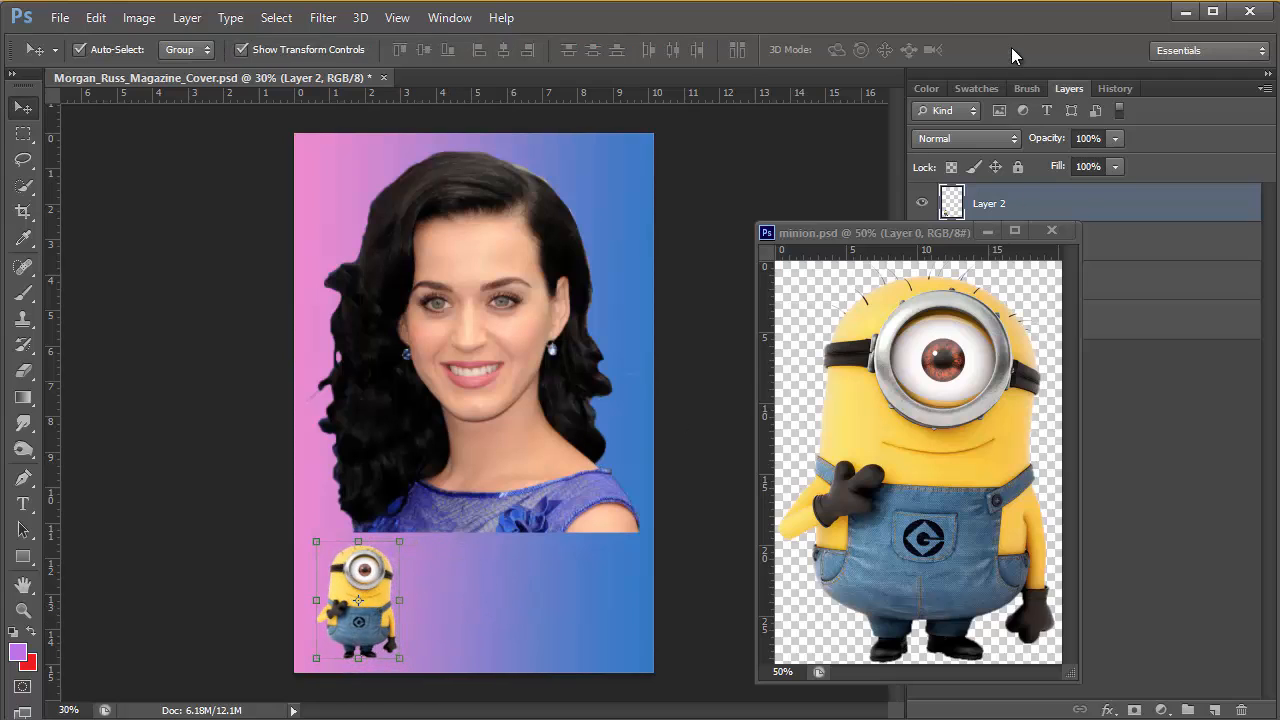
# Minimise the floating minion.psd window and save the magazine cover document
pyautogui.click(989, 231)
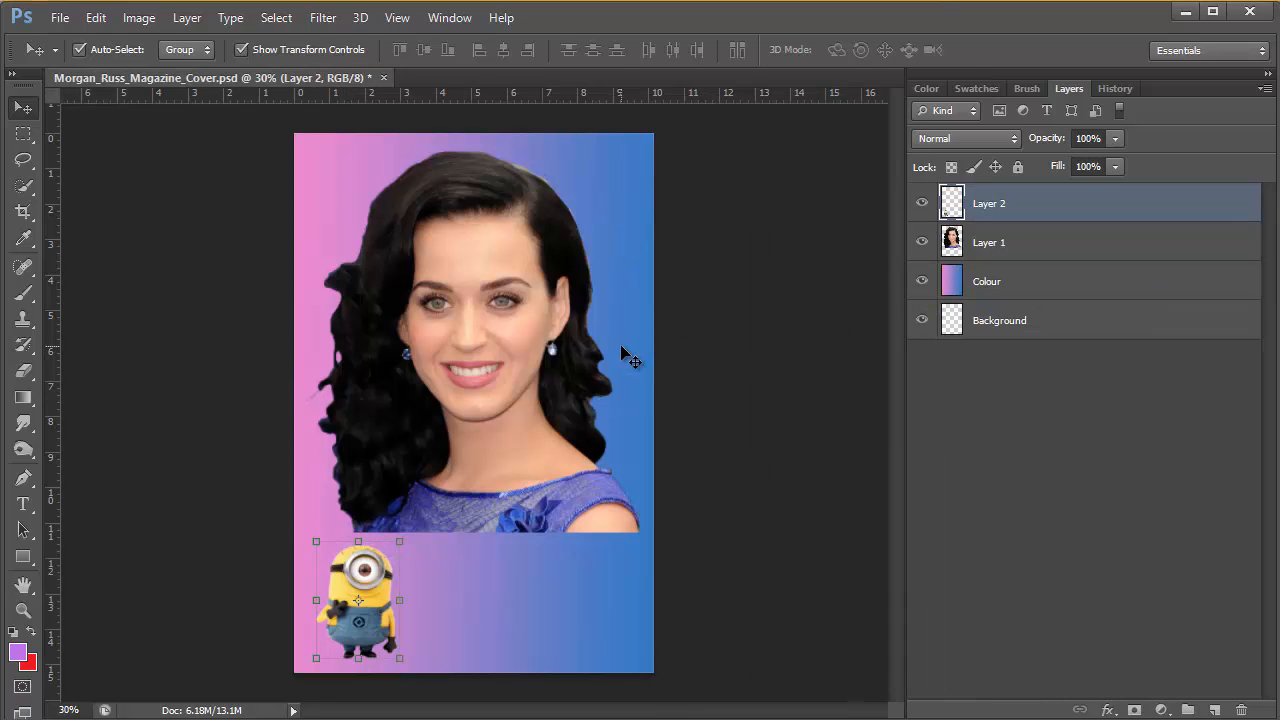
pyautogui.click(59, 18)
pyautogui.click(80, 238)
# Hide and show Layer 2 repeatedly to check which picture on the cover it holds
pyautogui.click(922, 205)
pyautogui.click(922, 205)
pyautogui.click(922, 205)
pyautogui.click(922, 205)
pyautogui.click(922, 205)
pyautogui.click(922, 205)
# Rename Layer 2, which holds the small yellow character, as Minion
pyautogui.doubleClick(989, 204)
pyautogui.write('Minion')
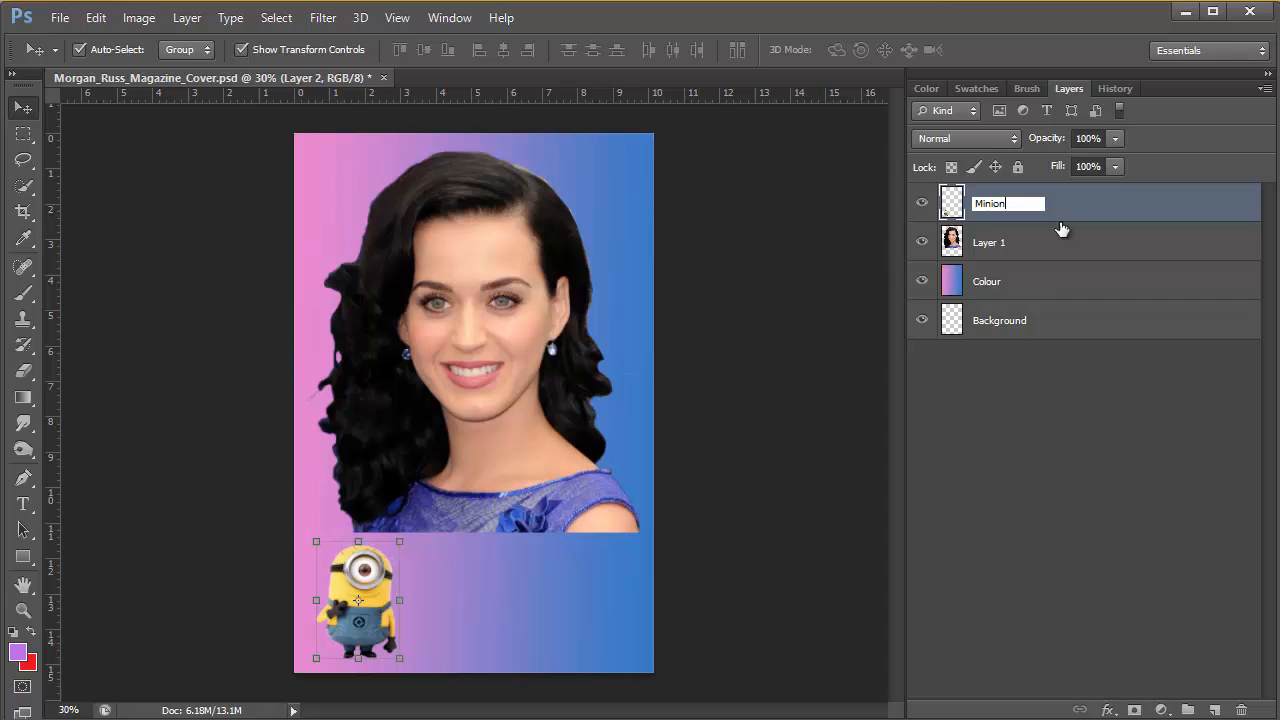
pyautogui.click(988, 248)
# Hide and show Layer 1 repeatedly to check which picture on the cover it holds
pyautogui.click(981, 252)
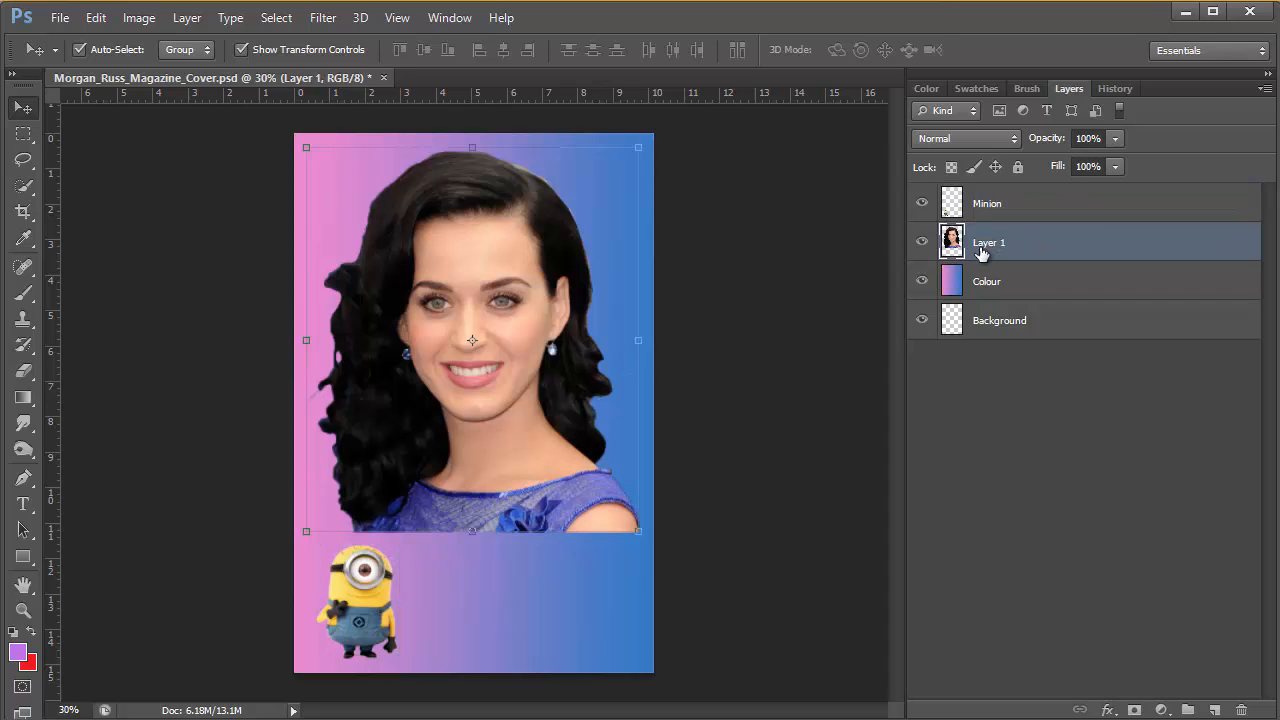
pyautogui.click(922, 243)
pyautogui.click(922, 243)
pyautogui.click(922, 243)
pyautogui.click(922, 243)
# Rename Layer 1, which holds the woman's portrait, as Katy
pyautogui.doubleClick(986, 243)
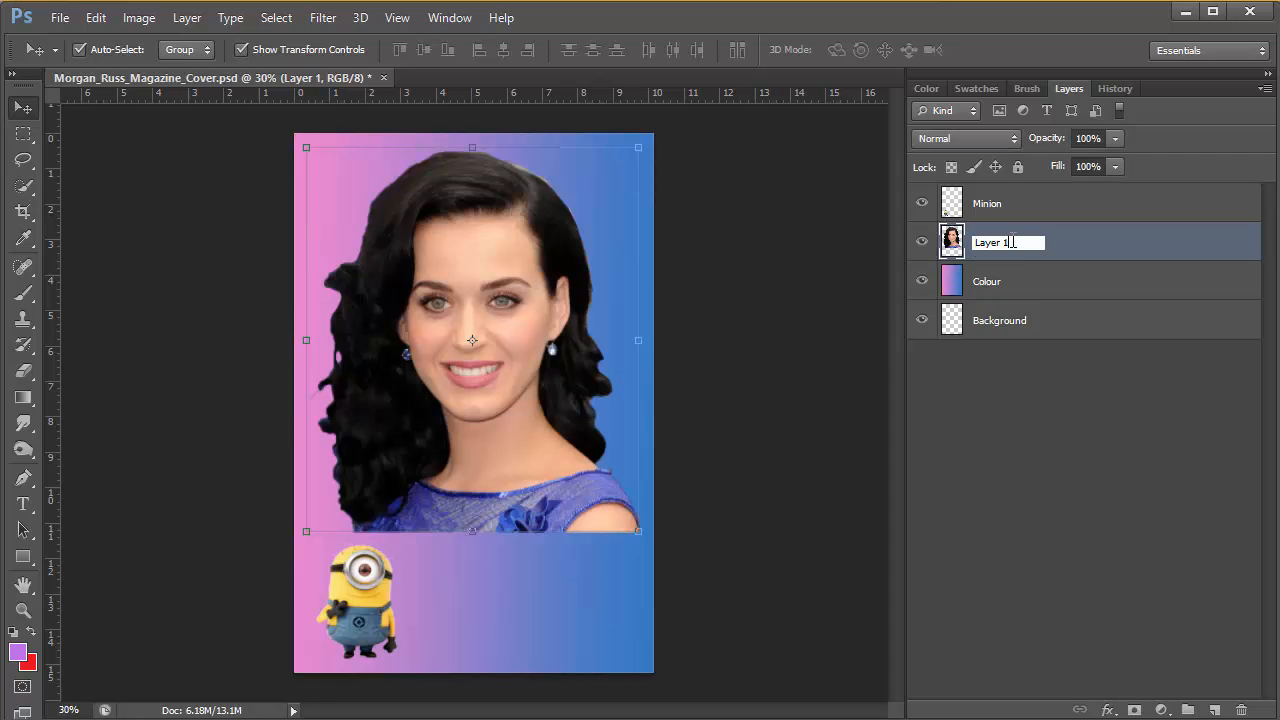
pyautogui.moveTo(1011, 242); pyautogui.dragTo(966, 243)
pyautogui.write('Katy')
pyautogui.press('Return')
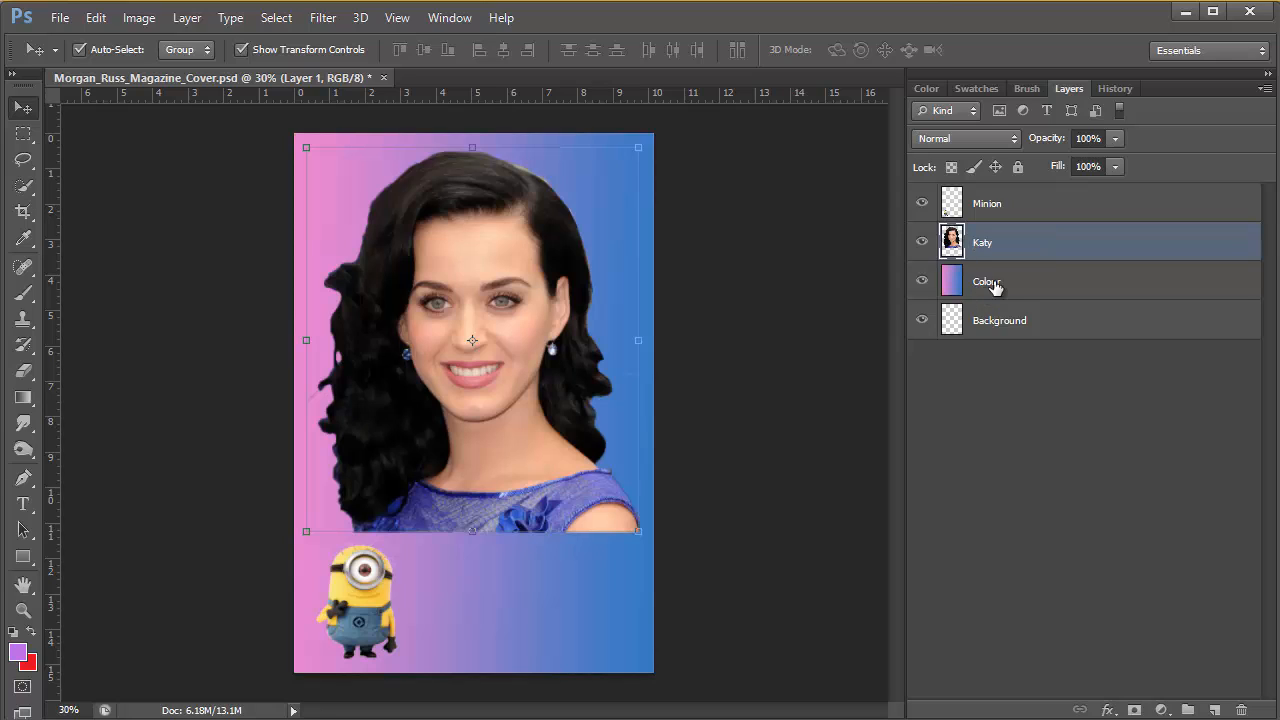
# Move the minion up and to the right so it overlaps the lower edge of the woman's blue dress
pyautogui.click(995, 288)
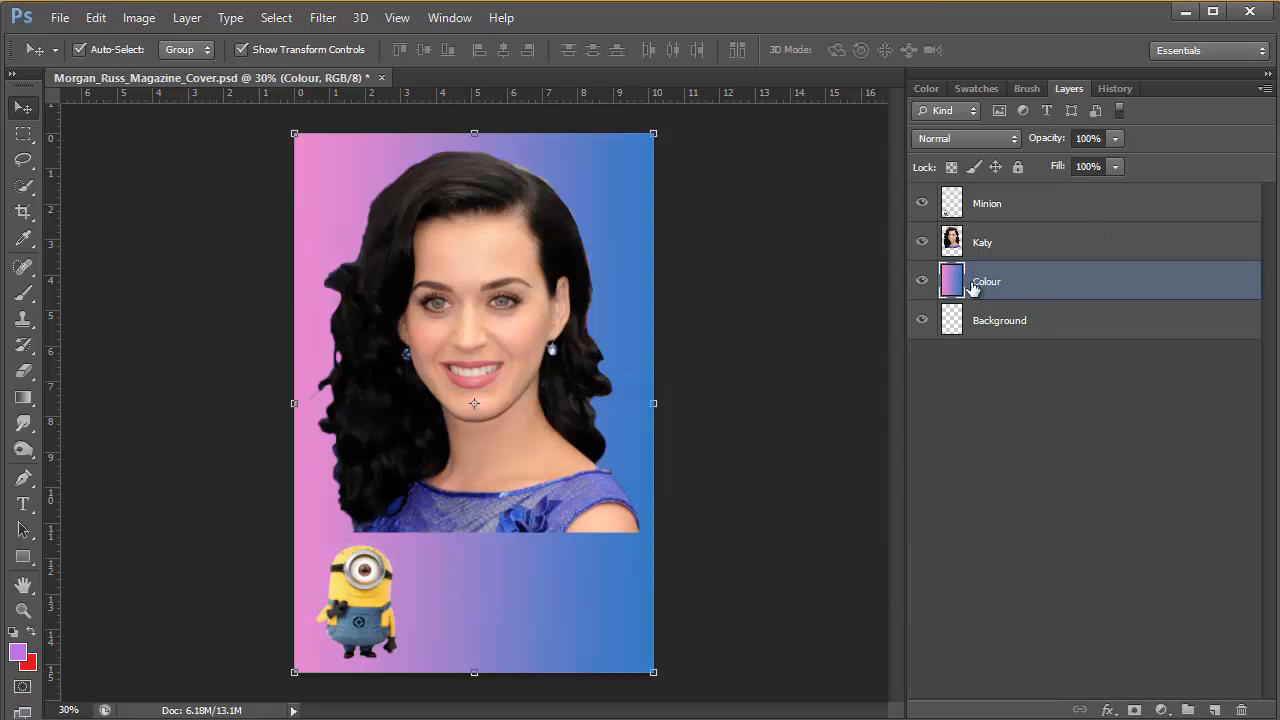
pyautogui.click(988, 207)
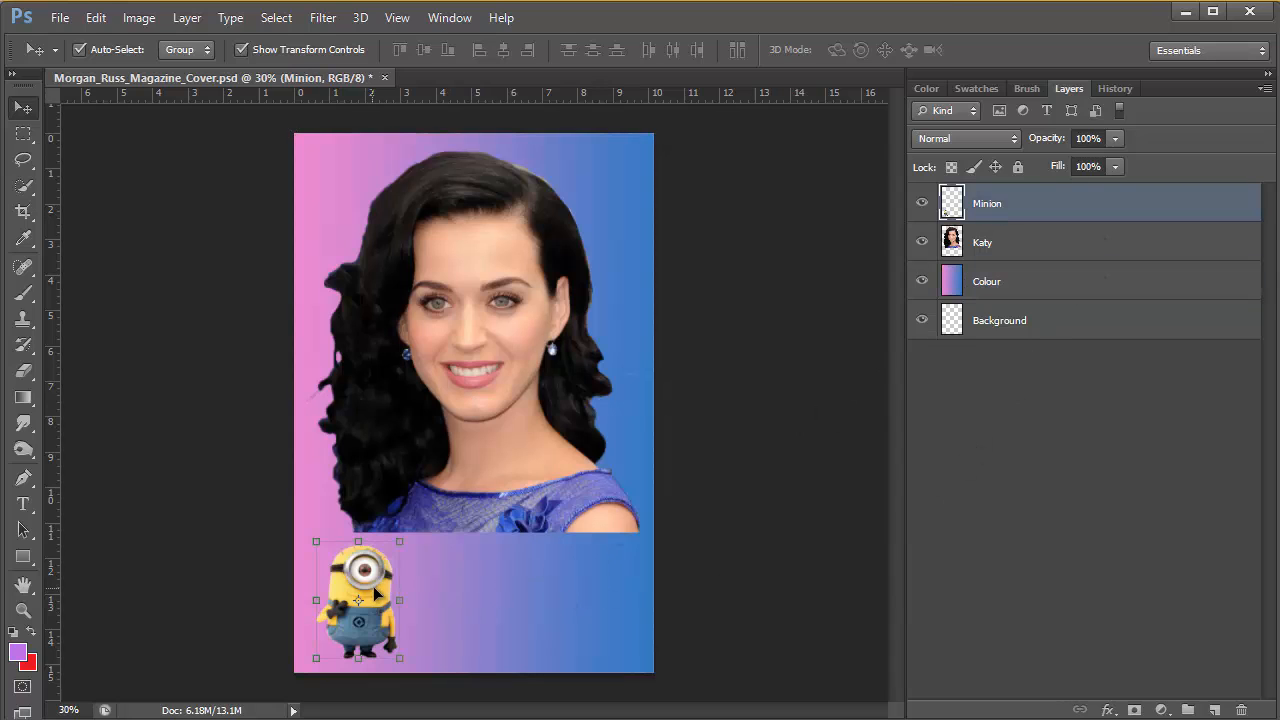
pyautogui.moveTo(376, 594); pyautogui.dragTo(521, 525)
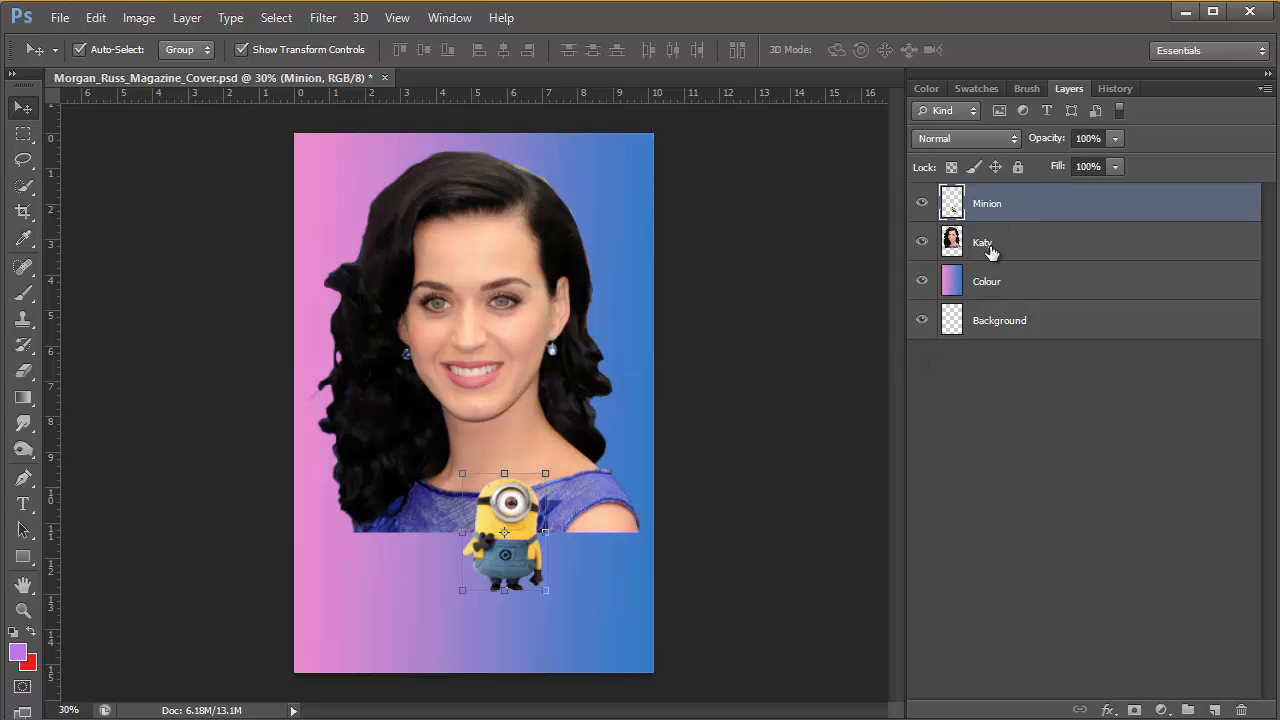
# Try the Katy layer above the Minion layer, and return Minion to the top of the layer stack
pyautogui.moveTo(988, 245); pyautogui.dragTo(997, 200)
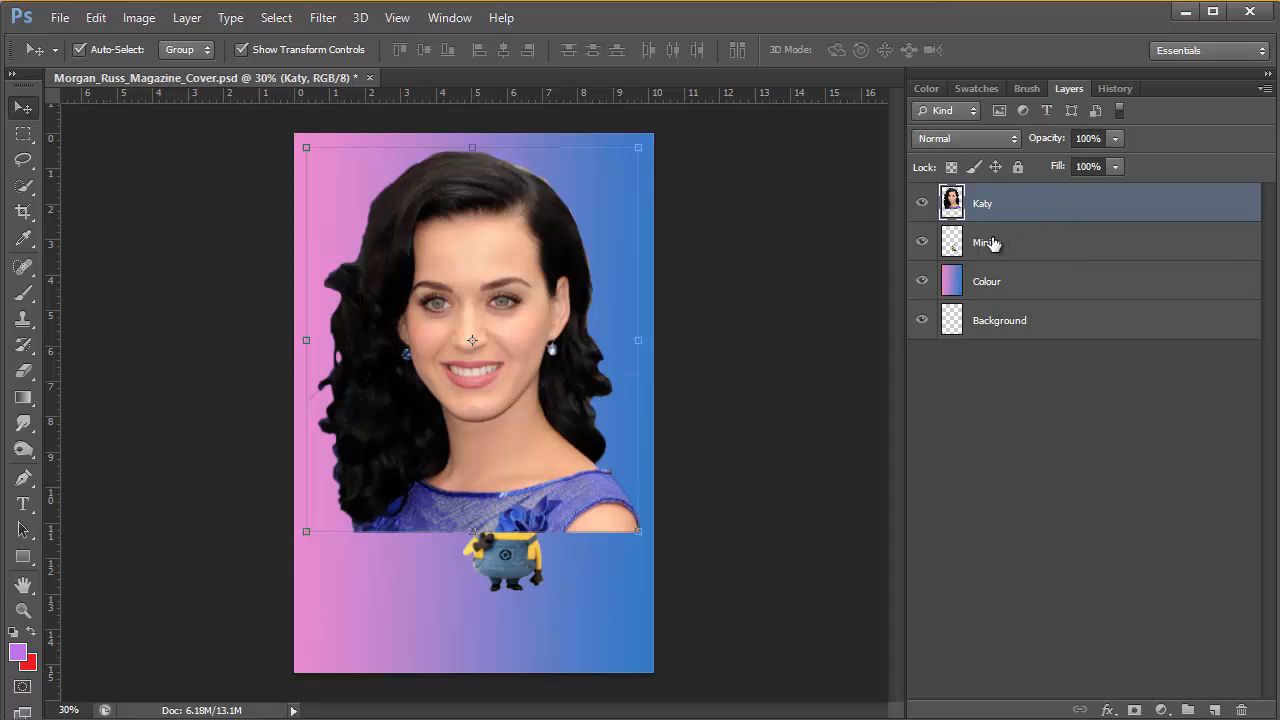
pyautogui.moveTo(988, 243); pyautogui.dragTo(988, 200)
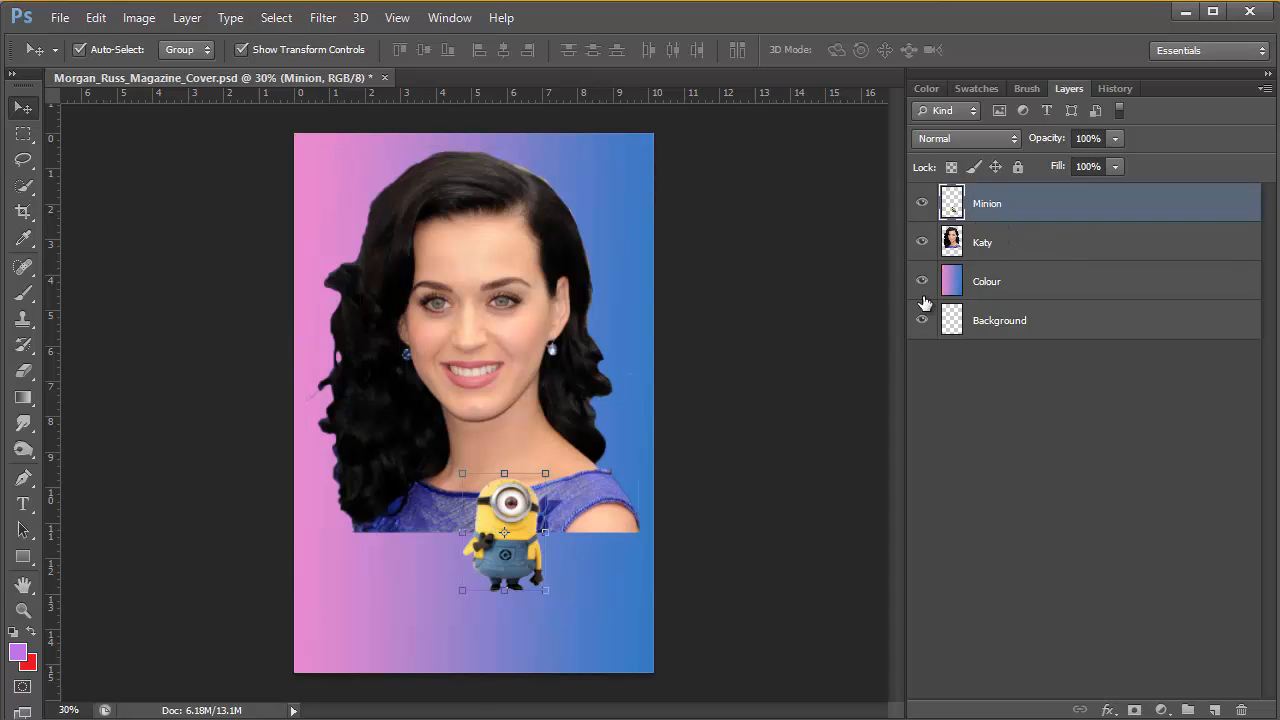